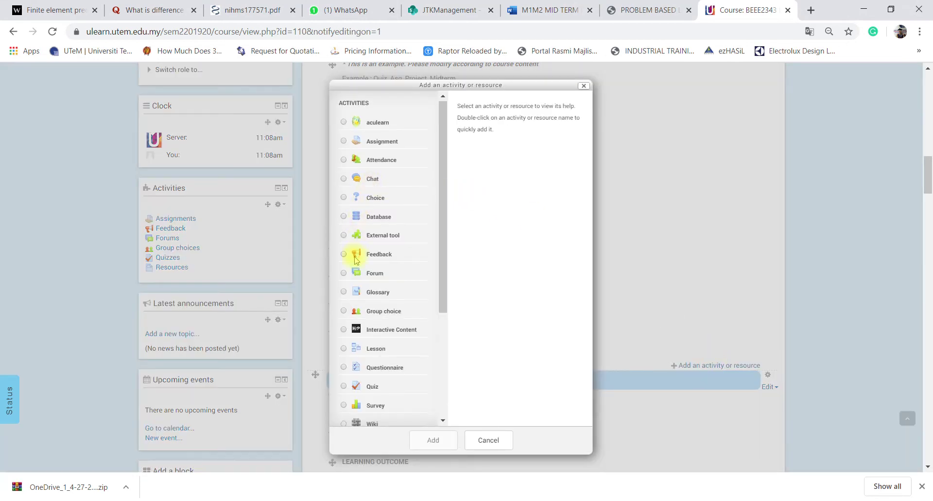
Step: Add a new Quiz activity to the ASSESSMENT section and name it "assessment 4", leaving the description blank
scroll(356, 260, down, 3)
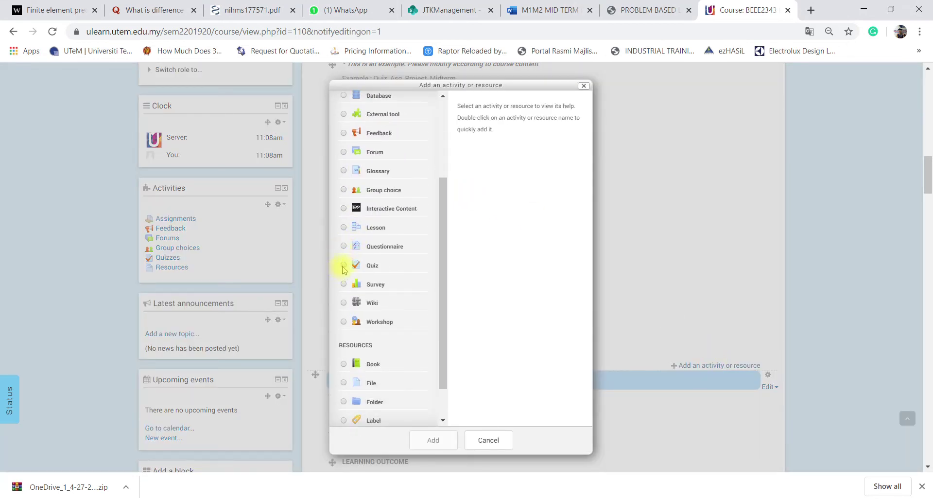
click(343, 266)
click(428, 439)
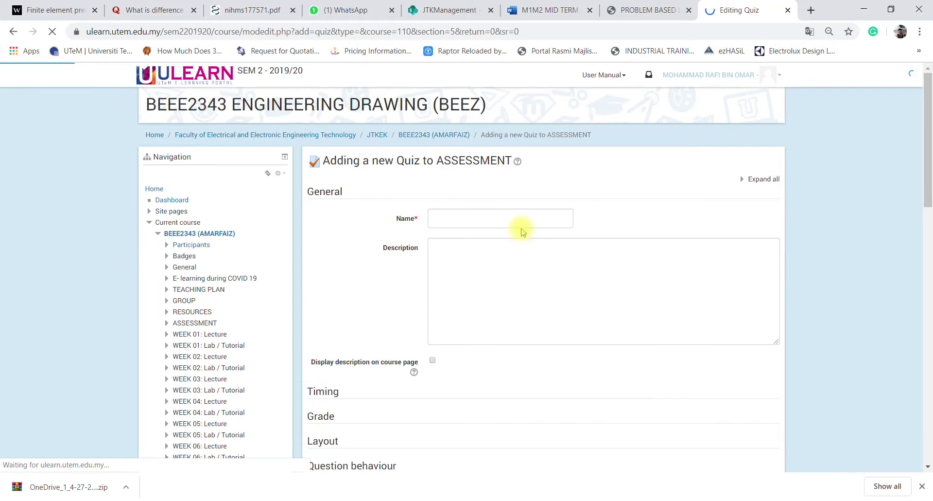
click(508, 215)
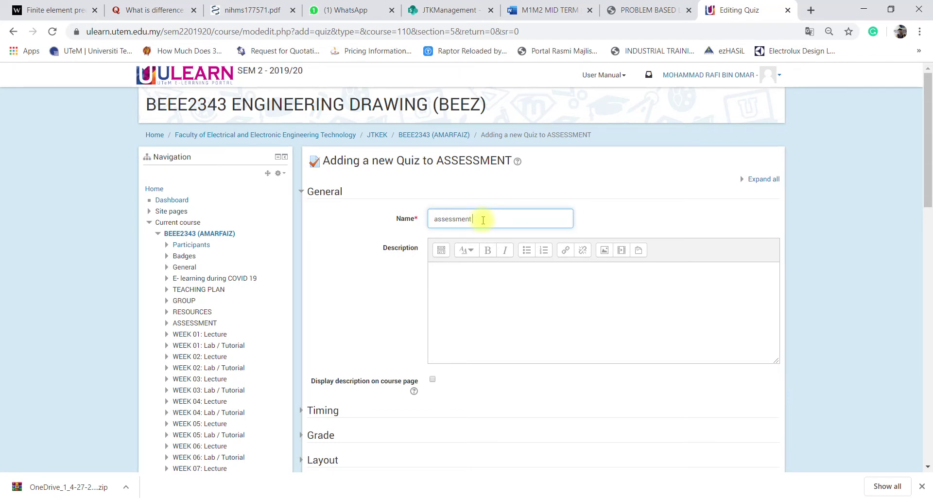
scroll(483, 220, down, 3)
click(493, 103)
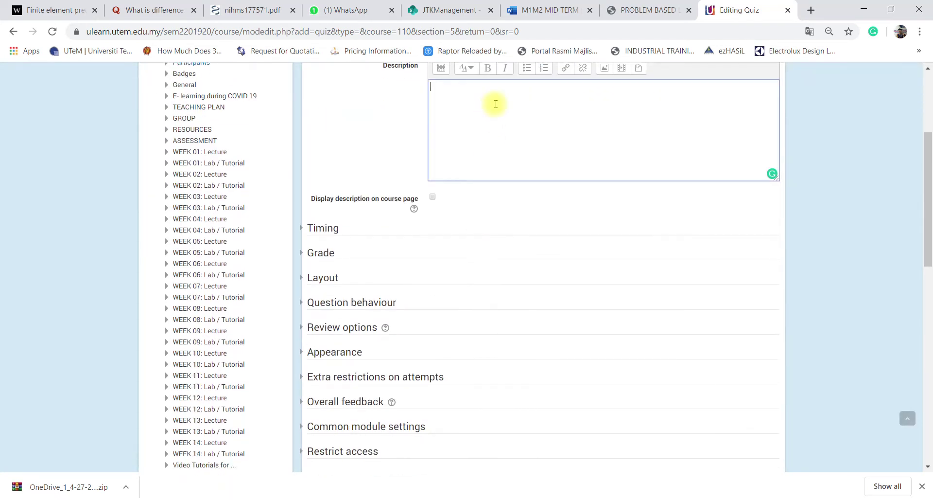
Step: Expand the quiz's Timing and Grade settings to review the open and close dates, time limit, attempts and grading method
click(323, 228)
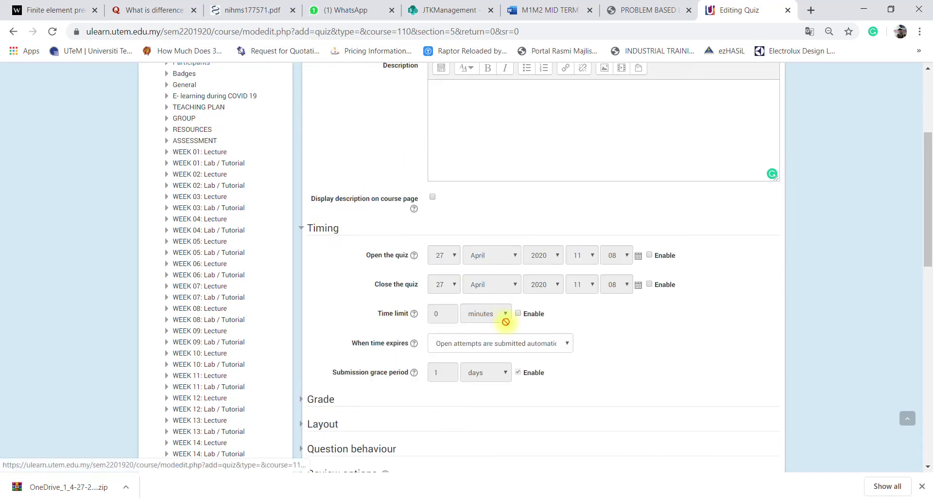
scroll(430, 333, down, 1)
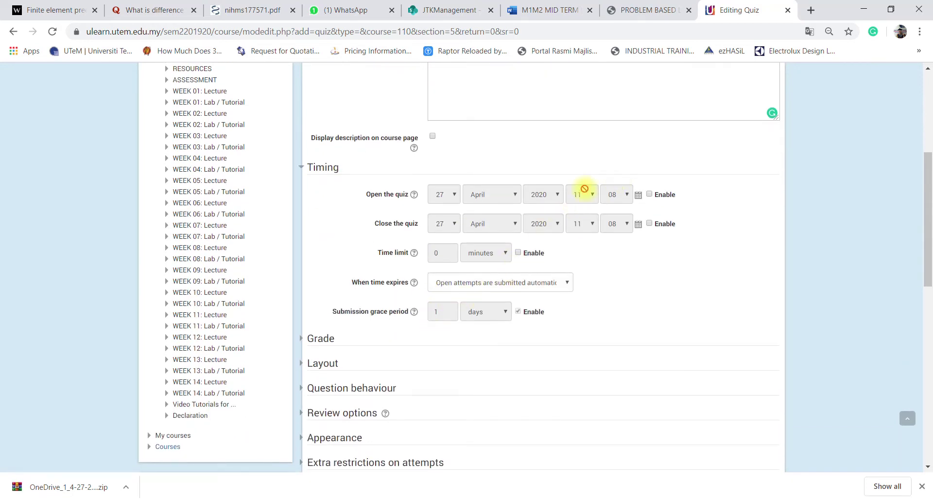
scroll(385, 253, down, 1)
click(321, 277)
scroll(371, 286, down, 3)
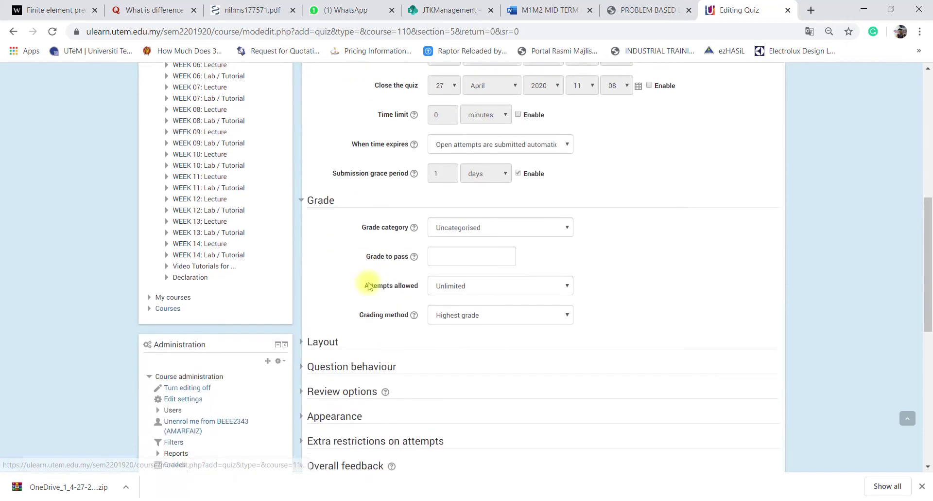
scroll(381, 278, down, 3)
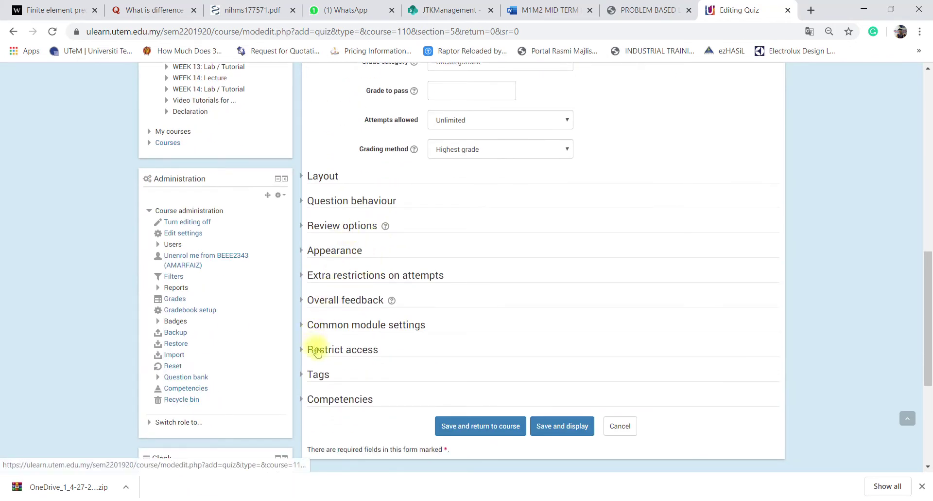
Step: Restrict the quiz's access to students who belong to the BEEZ 1/2 group, and save and display the quiz
click(338, 348)
scroll(479, 340, down, 2)
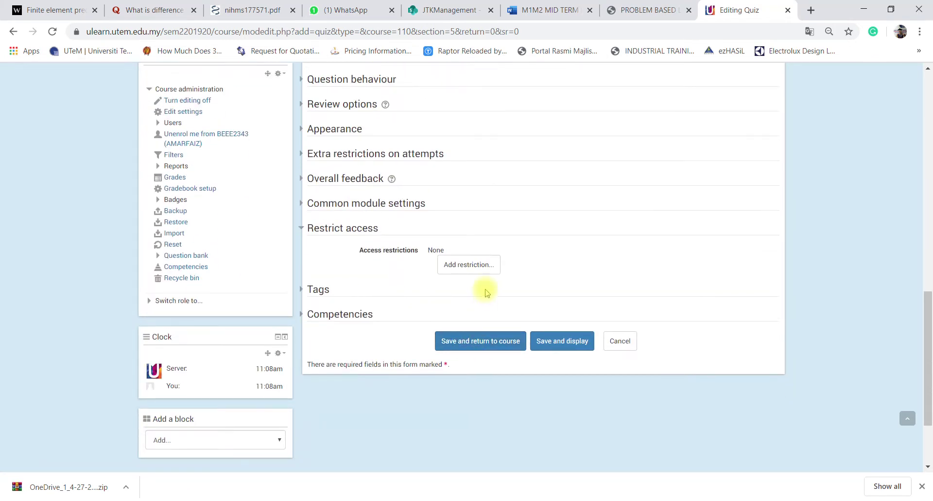
click(486, 262)
click(390, 259)
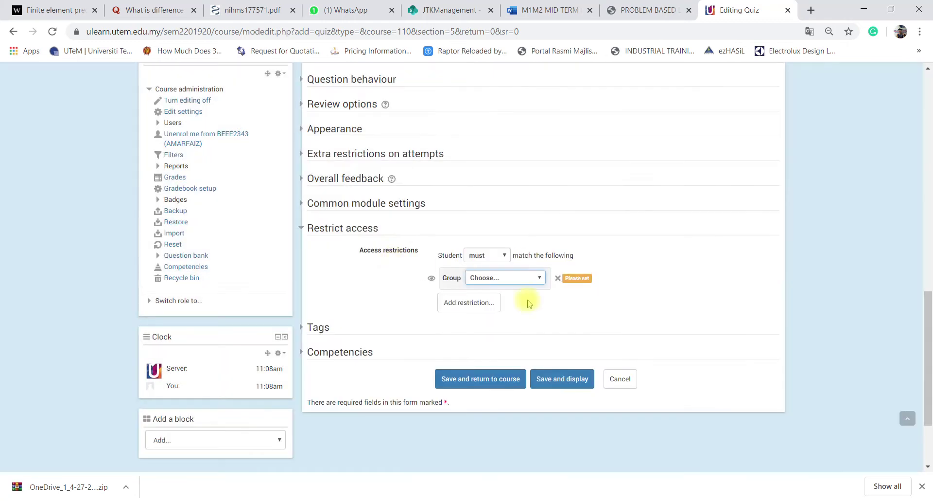
click(539, 279)
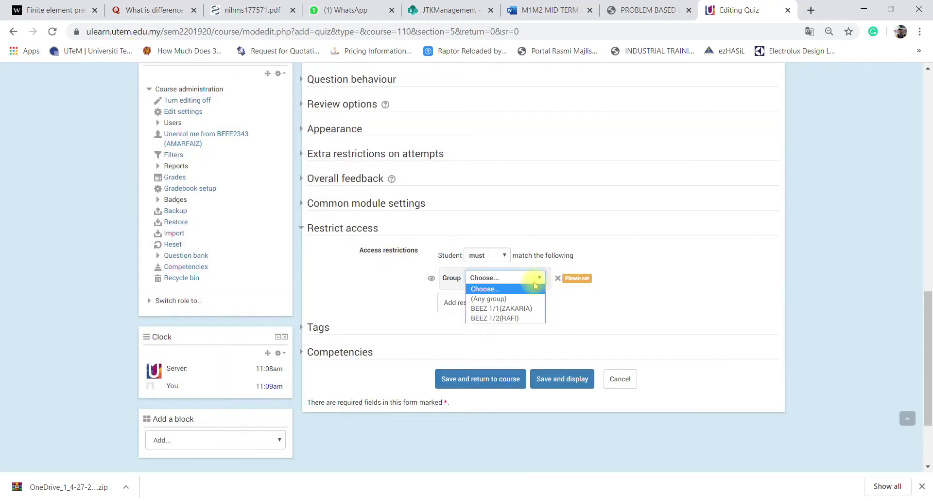
click(497, 319)
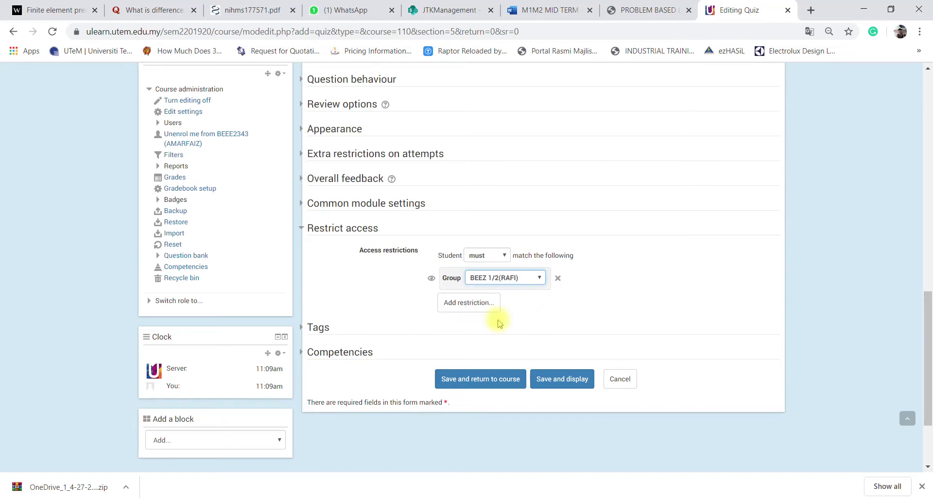
click(552, 379)
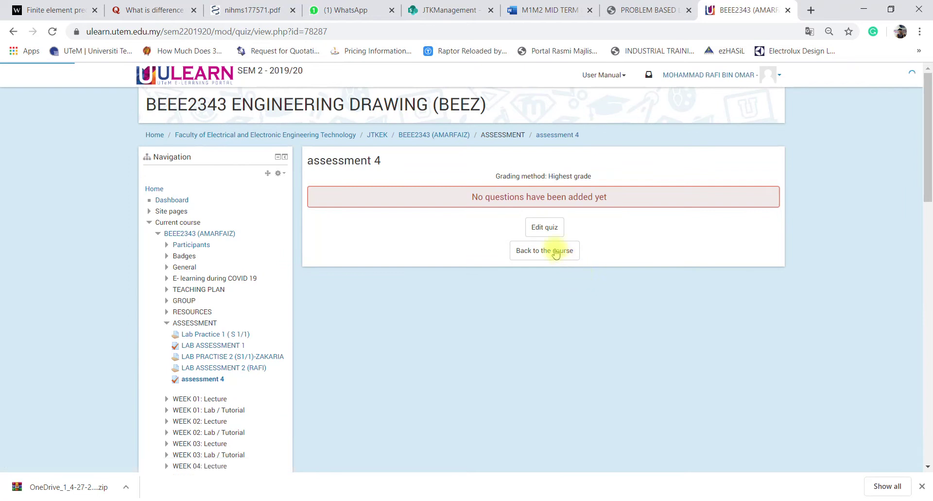
Step: Return from the quiz to the main page of the BEEE2343 course
scroll(486, 245, down, 2)
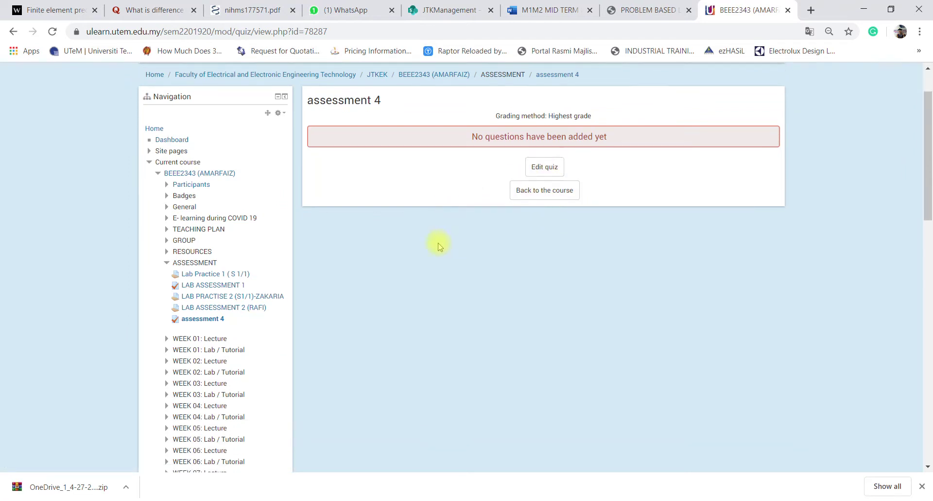
scroll(453, 185, up, 2)
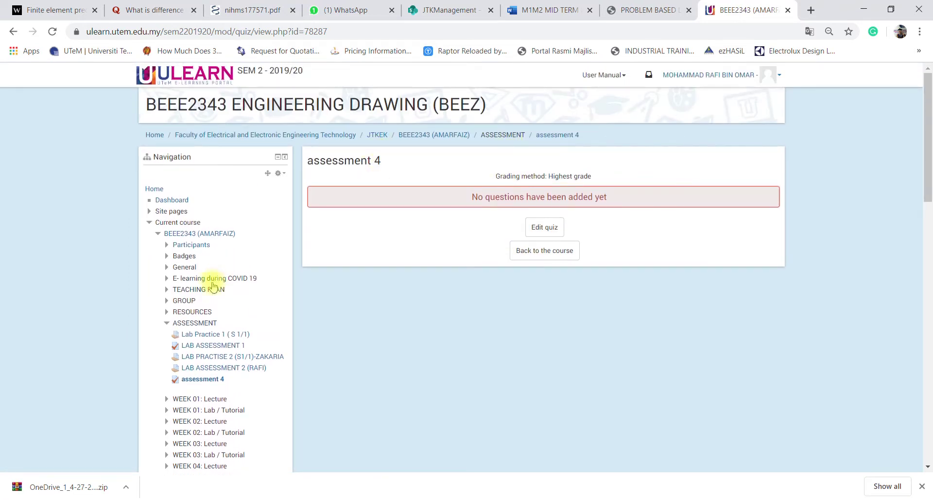
click(197, 379)
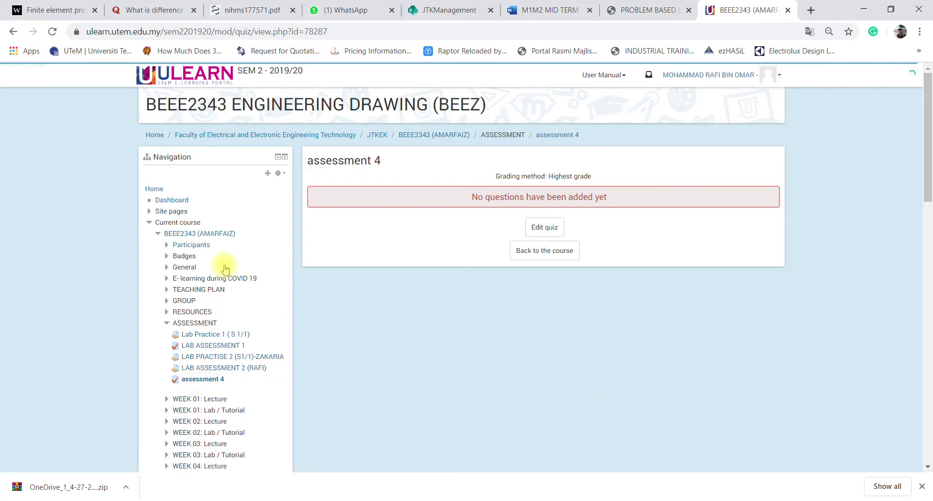
click(178, 222)
click(173, 234)
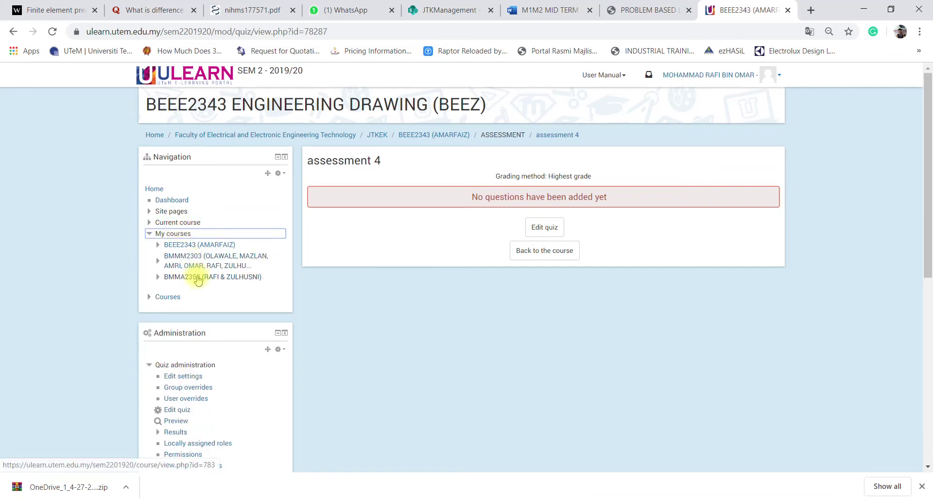
click(197, 245)
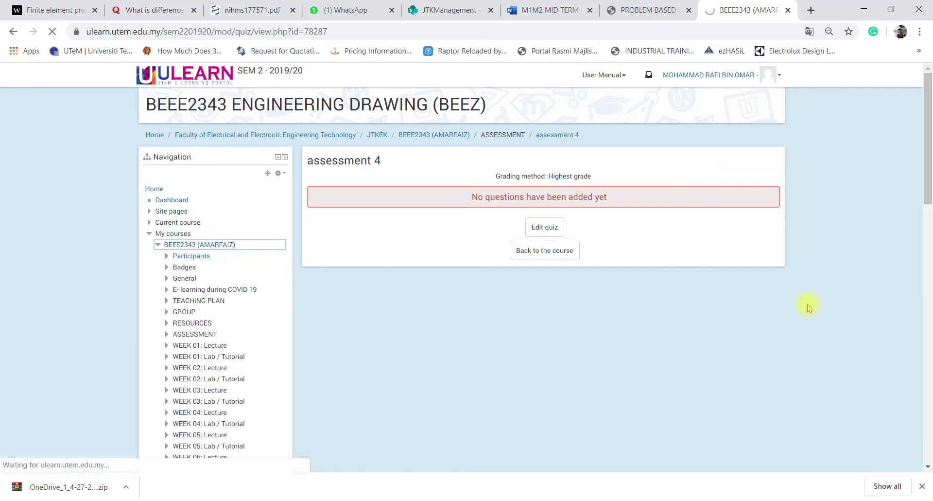
Step: Find assessment 4 in the course's ASSESSMENT section, open its settings and go on to its quiz editing page
scroll(508, 234, down, 10)
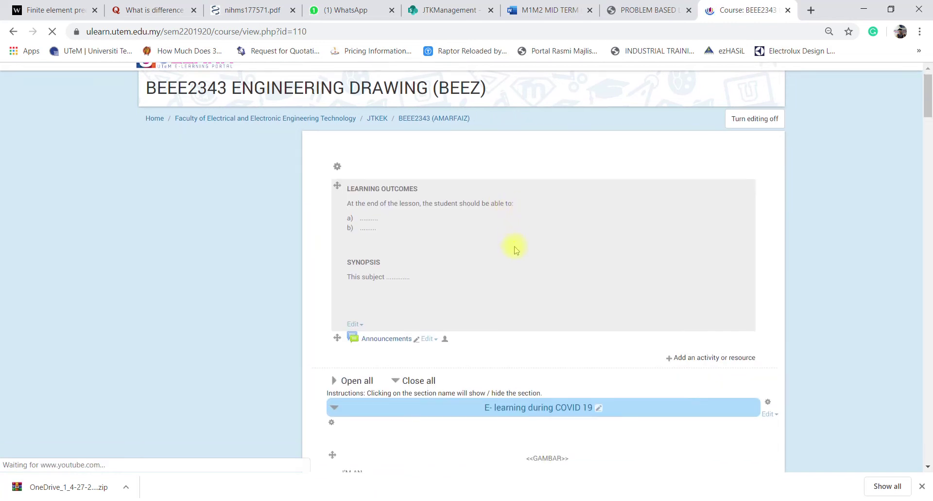
scroll(513, 253, down, 15)
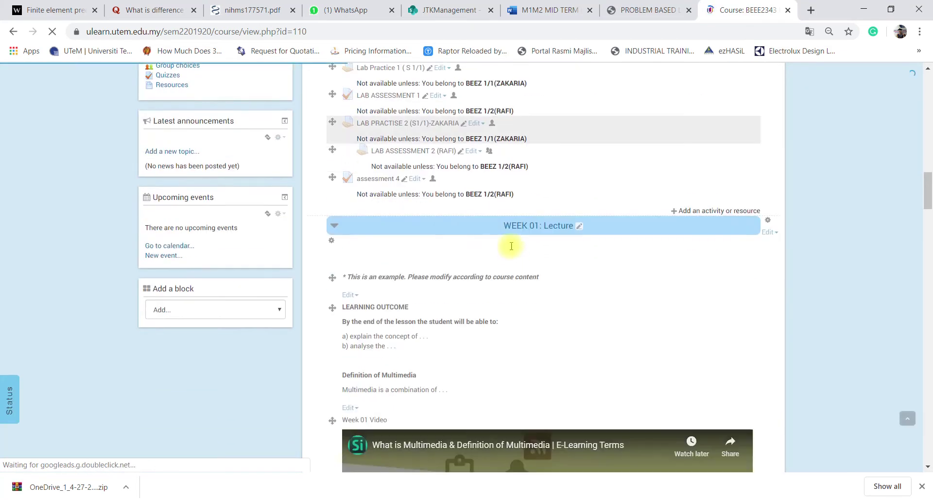
scroll(440, 195, down, 1)
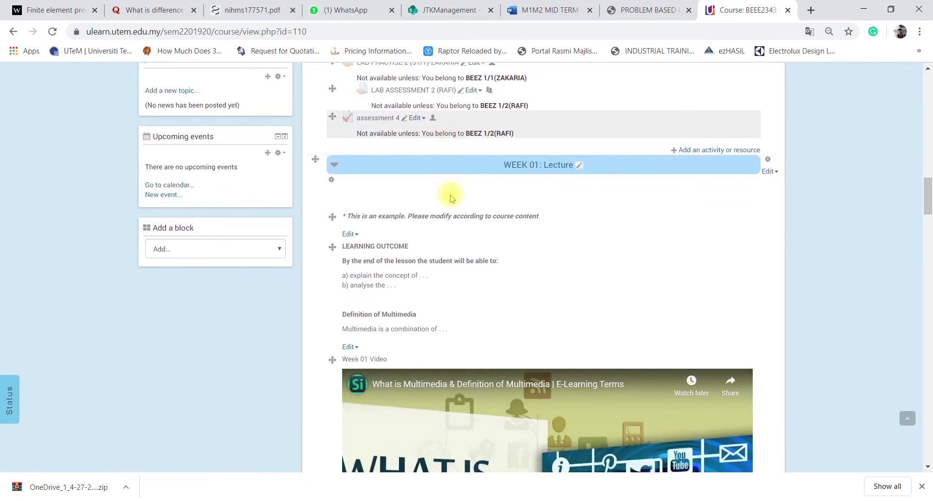
scroll(499, 255, up, 4)
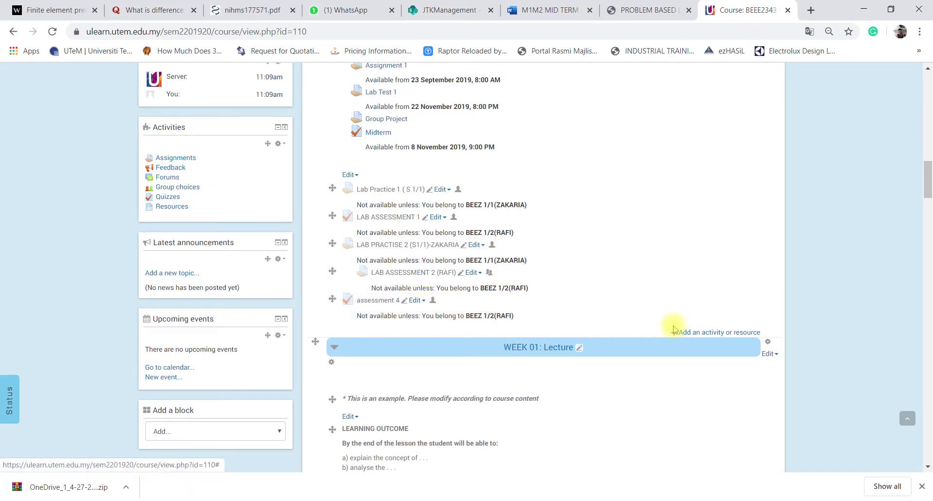
click(418, 300)
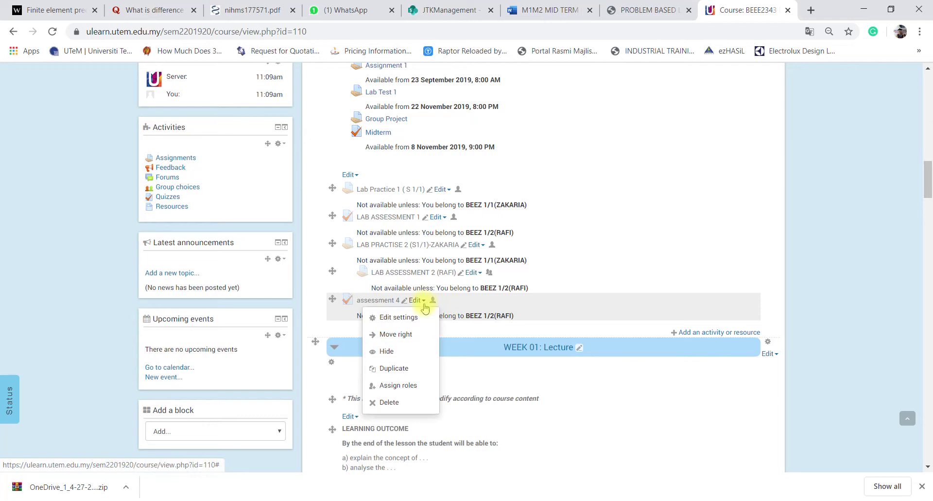
click(421, 321)
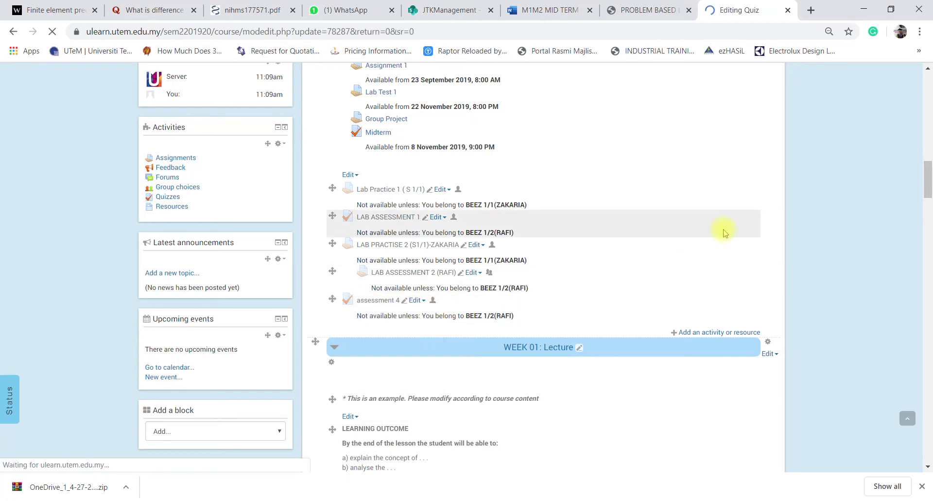
scroll(218, 268, down, 12)
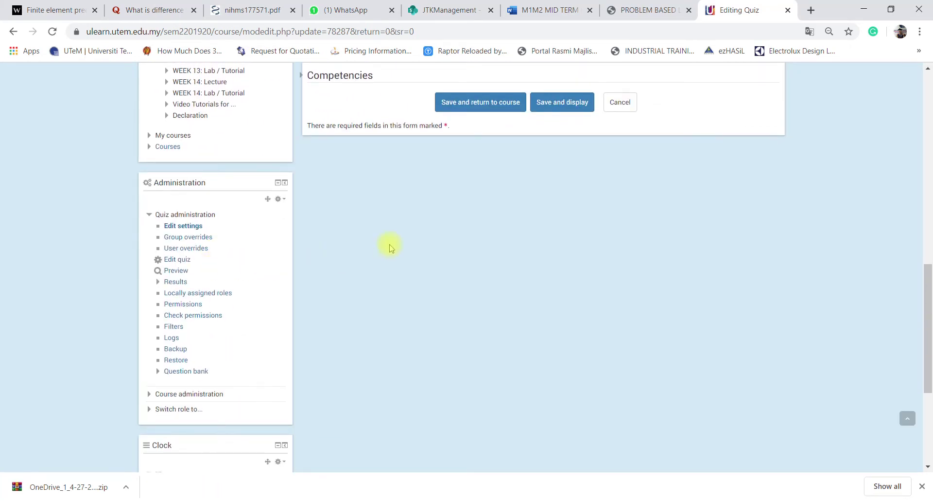
click(186, 266)
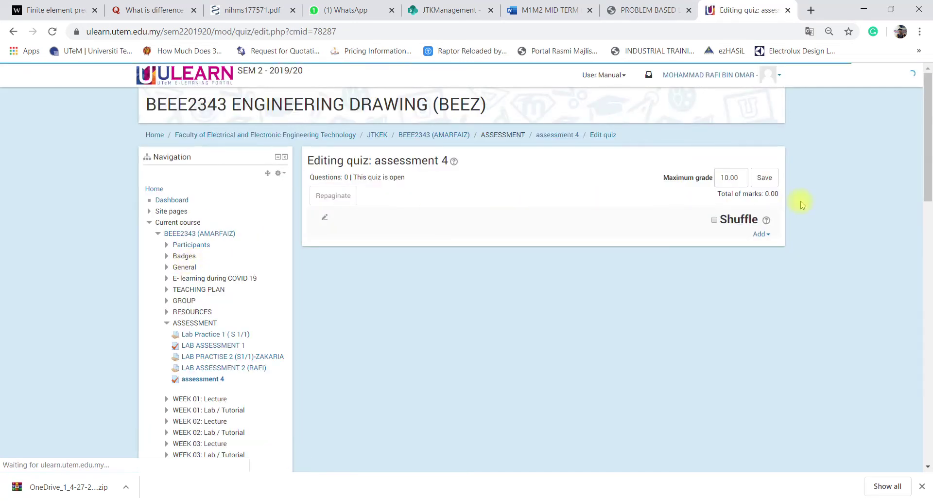
Step: Add a new question of the Multiple choice type to assessment 4
scroll(739, 209, down, 1)
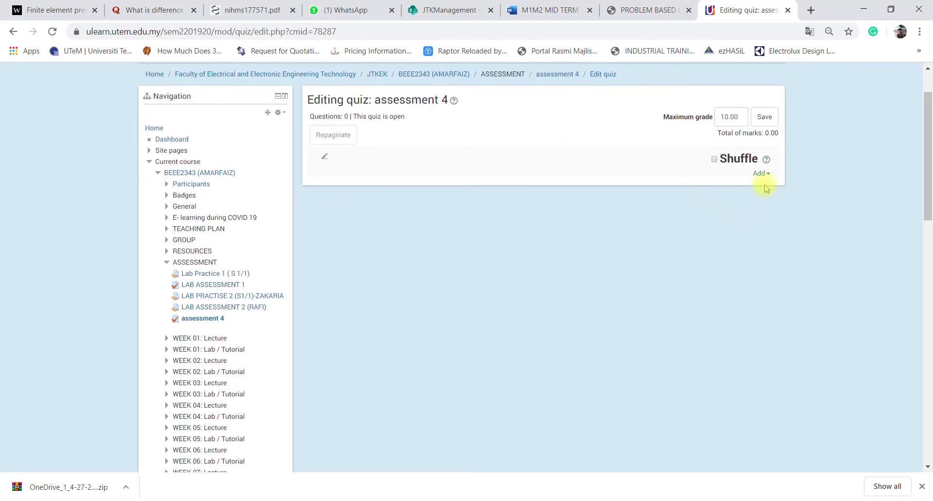
click(758, 173)
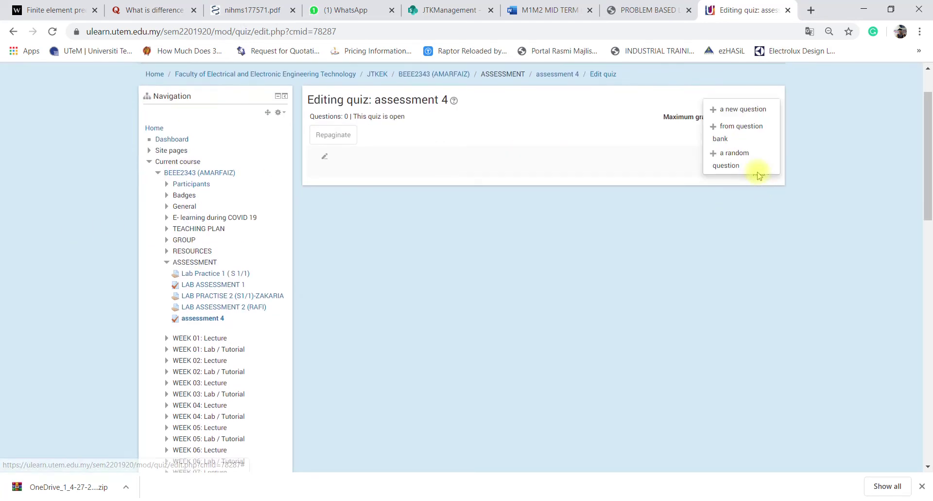
click(746, 110)
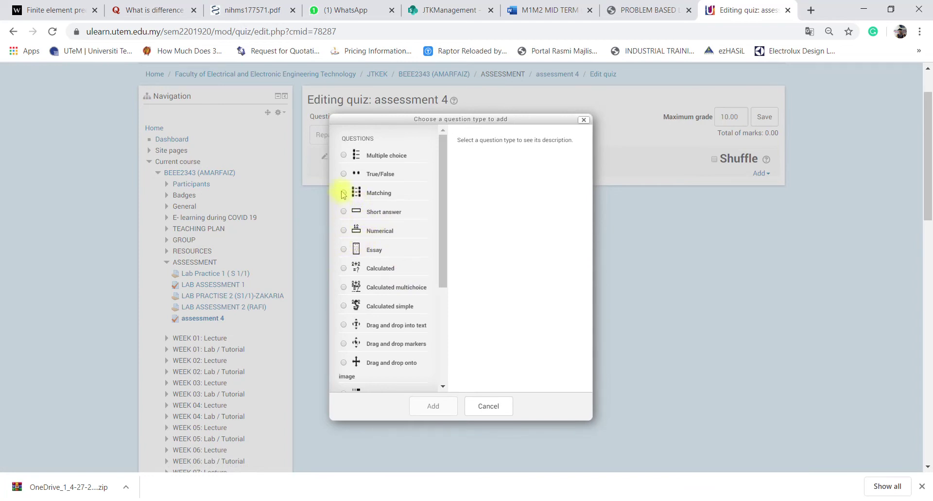
click(343, 155)
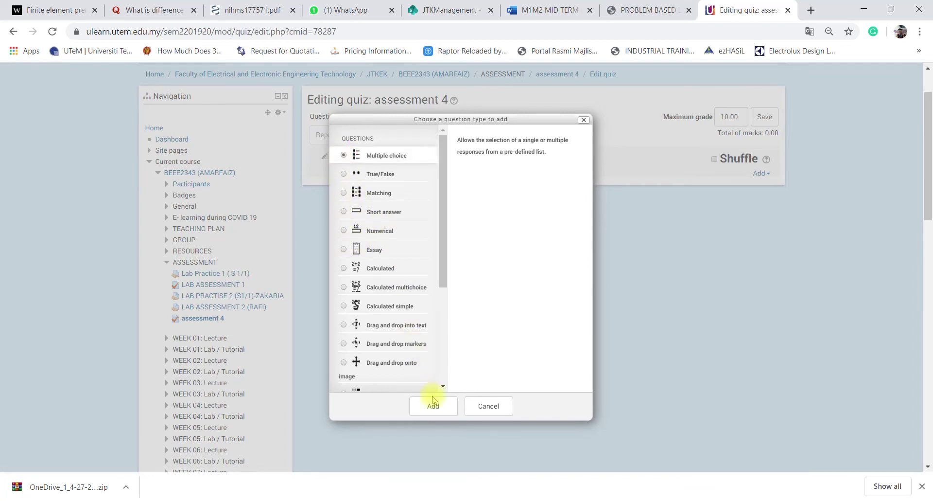
click(433, 406)
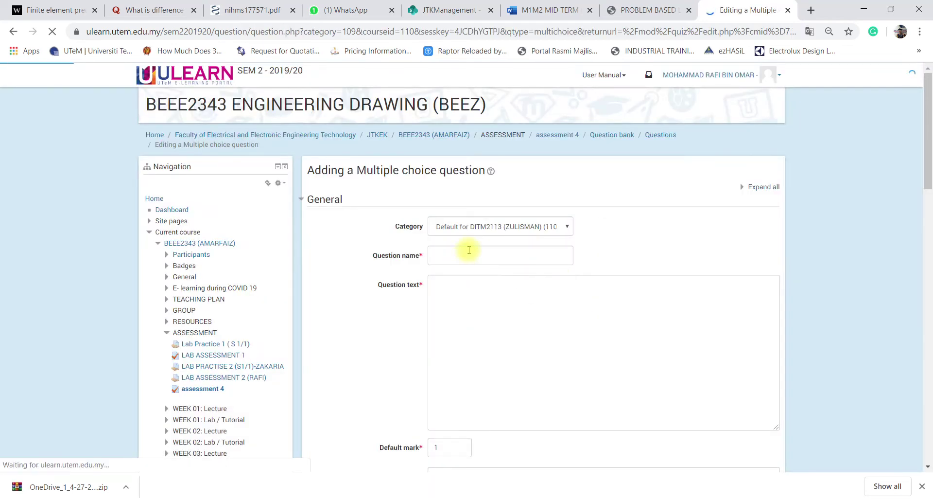
Step: Set the question's category to "Default for assessment 4"
click(469, 250)
click(483, 226)
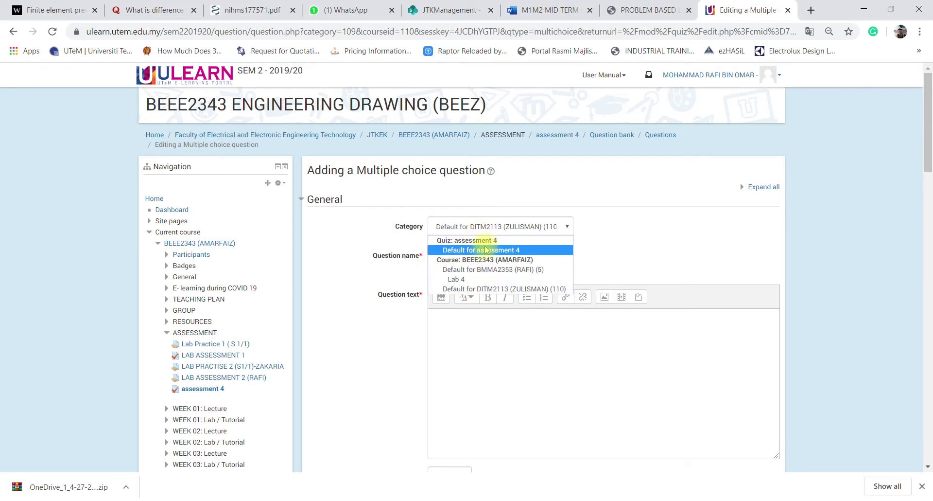
click(485, 250)
Step: Name the question Q1 and enter the question text "SIAPA NAMA VC UTEM"
click(475, 270)
scroll(715, 291, down, 3)
scroll(715, 285, up, 3)
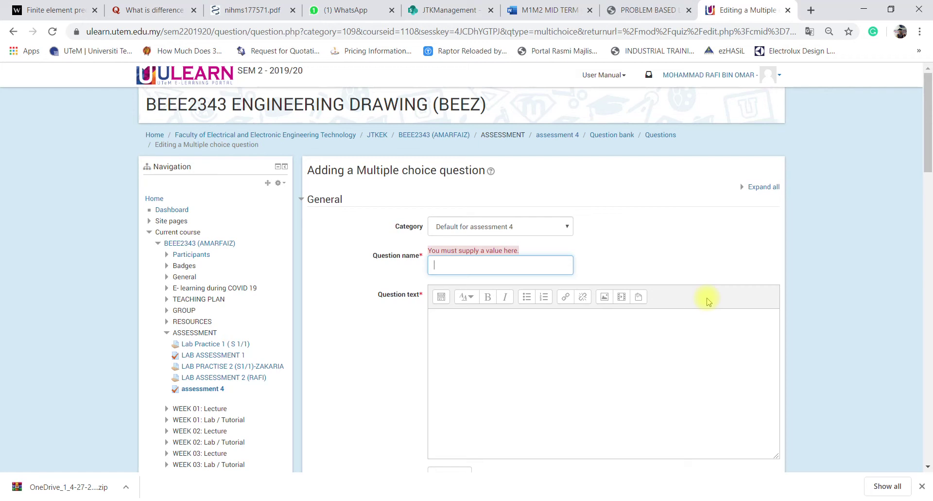
scroll(632, 296, down, 1)
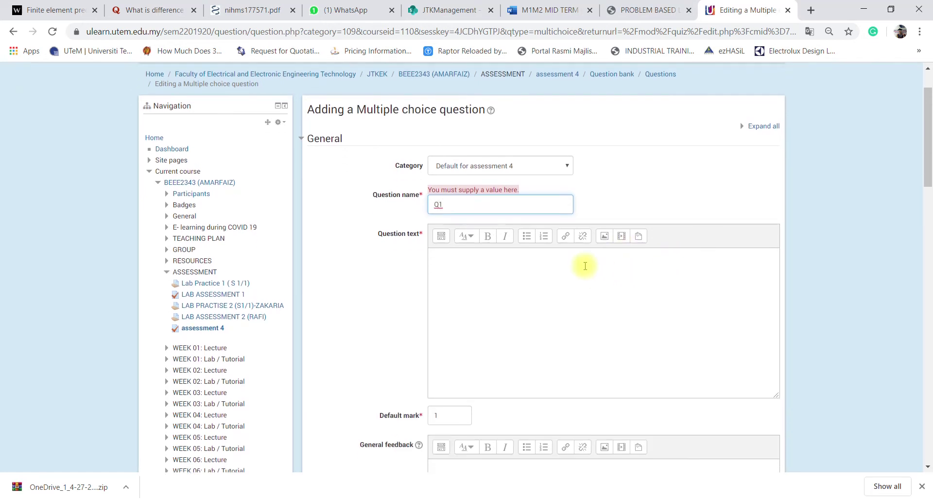
click(489, 262)
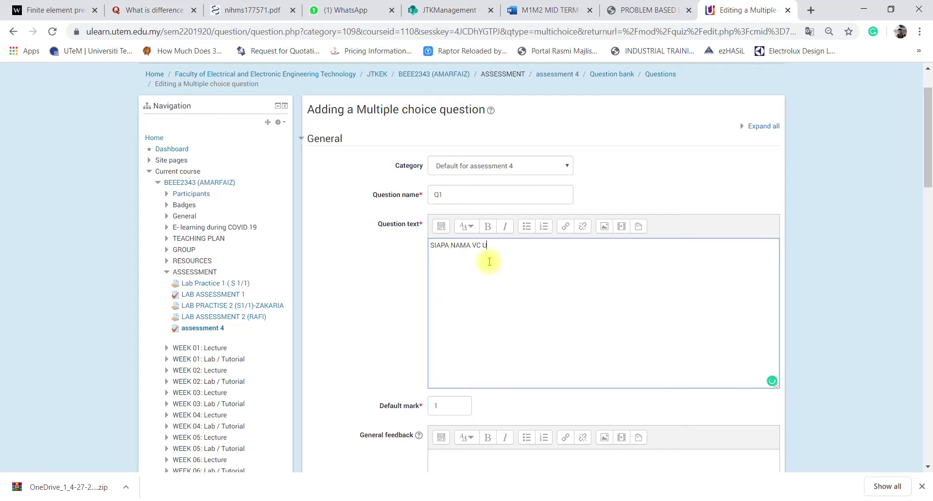
Step: Fill in the answers with DATUK XX as choice 1, DATUK YY as choice 2 and DATUK CC as choice 3
scroll(489, 261, down, 10)
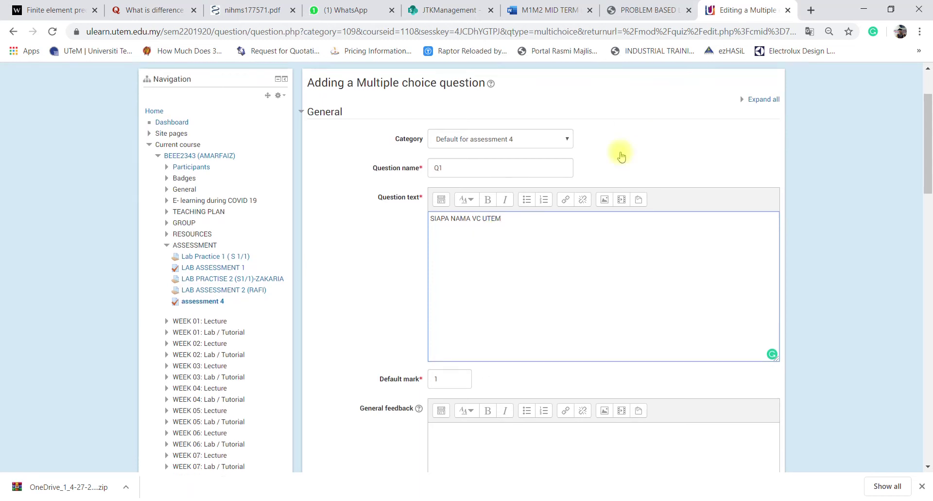
click(463, 209)
text(DATUK XX)
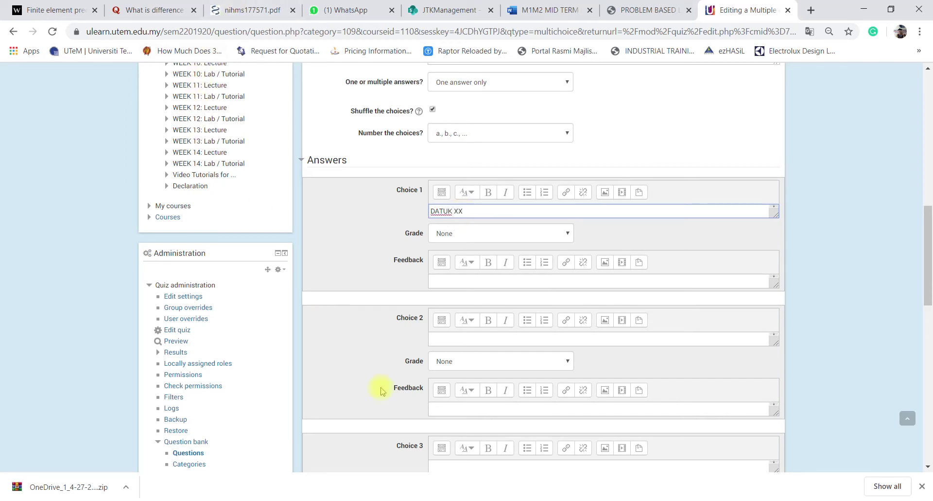
click(484, 341)
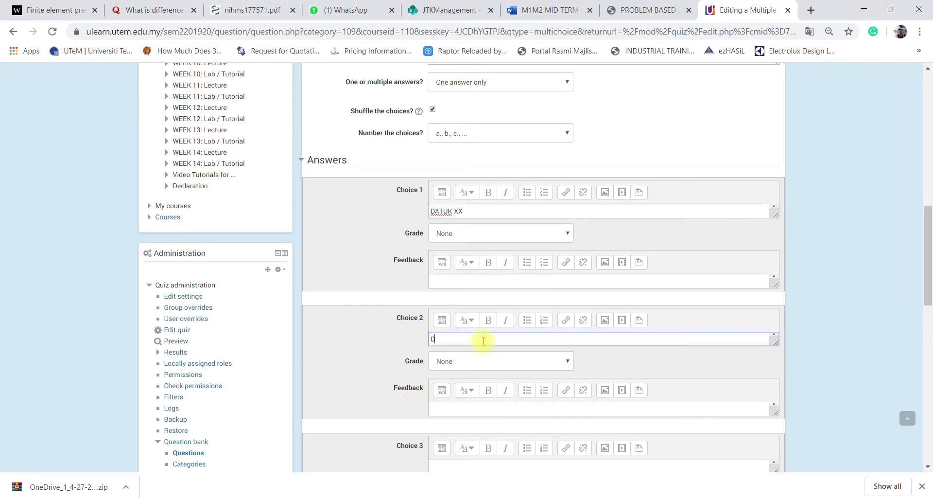
text(DATUK YY)
scroll(475, 345, down, 4)
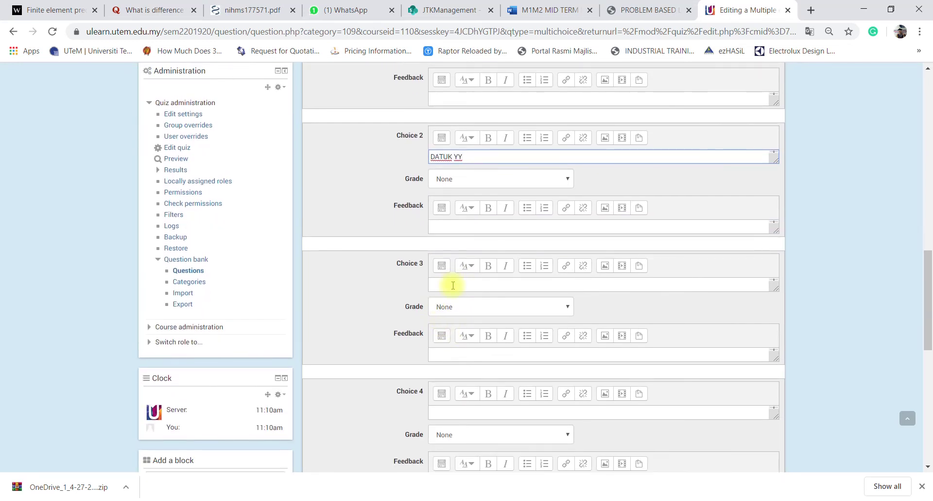
click(453, 286)
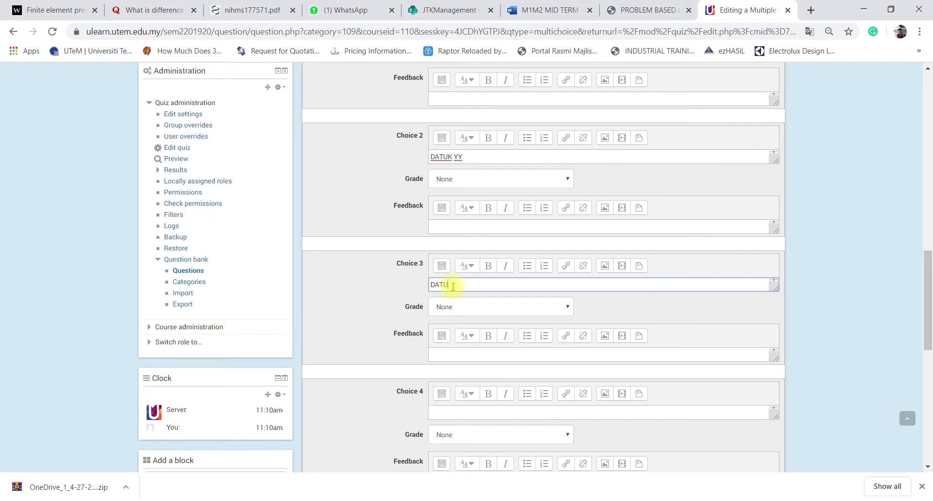
text(DATUK CC)
Step: Try to save the VC UTEM question and check its Answers section
scroll(511, 302, down, 7)
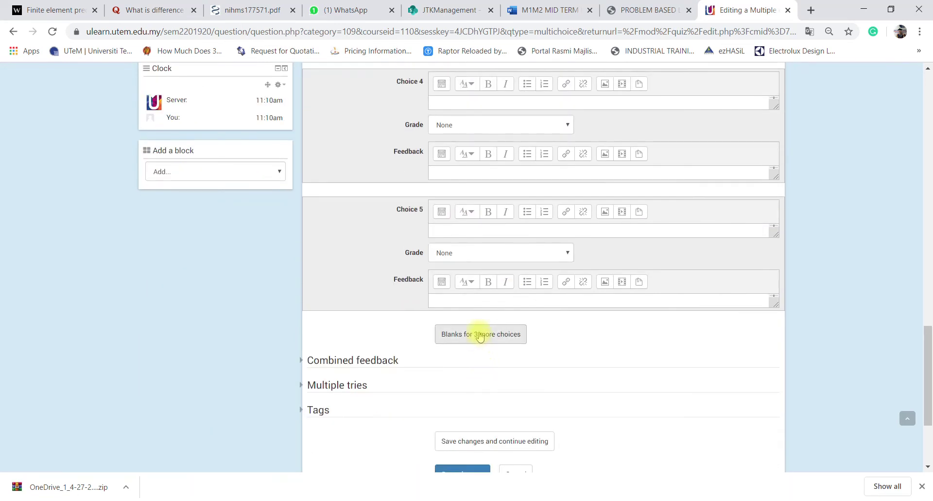
scroll(478, 340, down, 3)
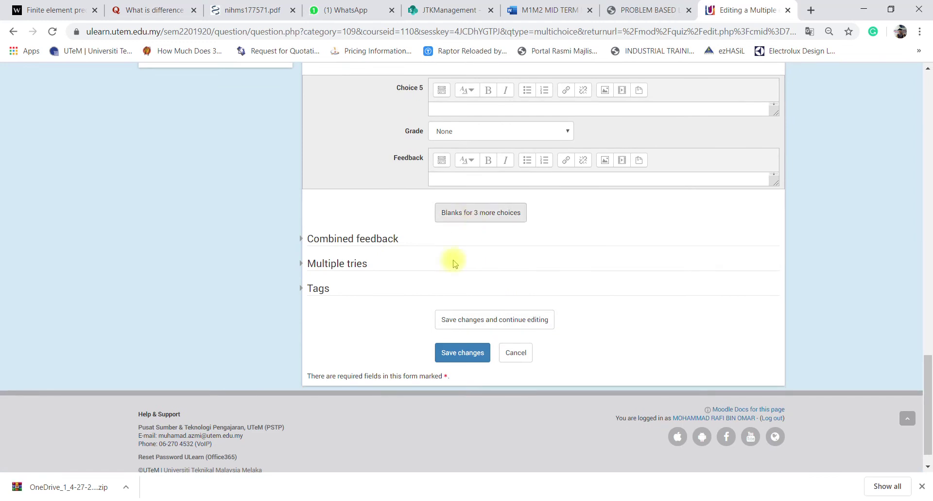
click(468, 357)
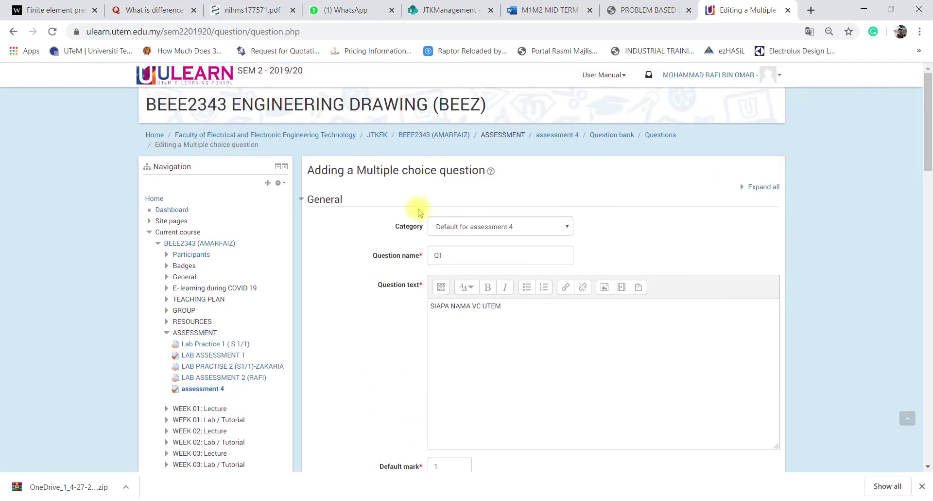
scroll(418, 212, down, 15)
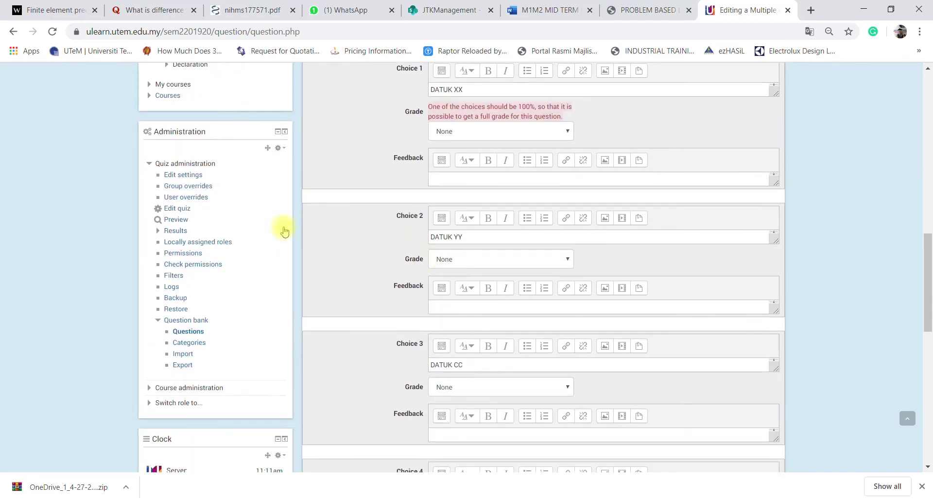
Step: Abandon this question for assessment 4's quiz editing page and add a new Multiple choice question there
click(176, 209)
scroll(467, 358, down, 6)
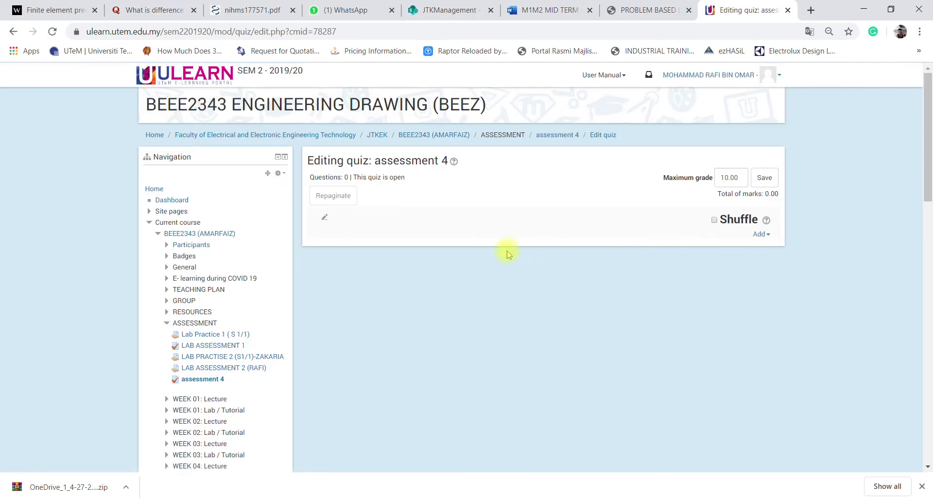
click(761, 234)
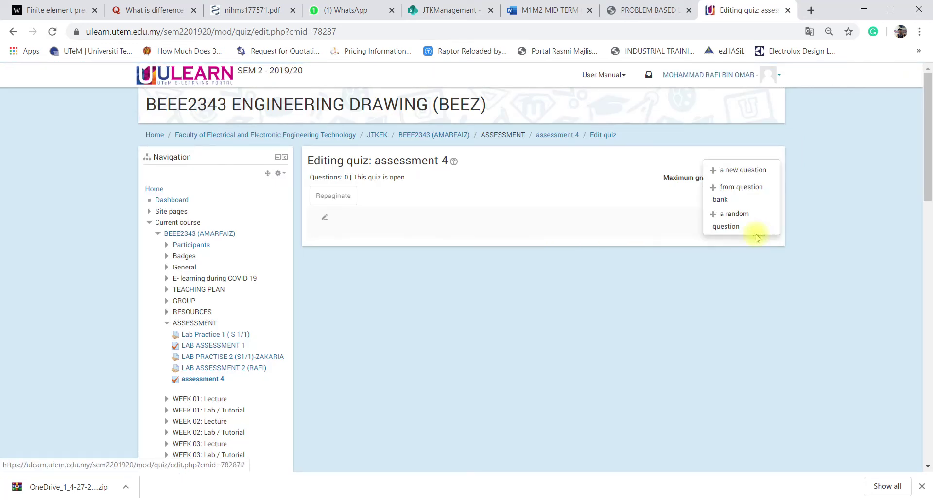
click(743, 170)
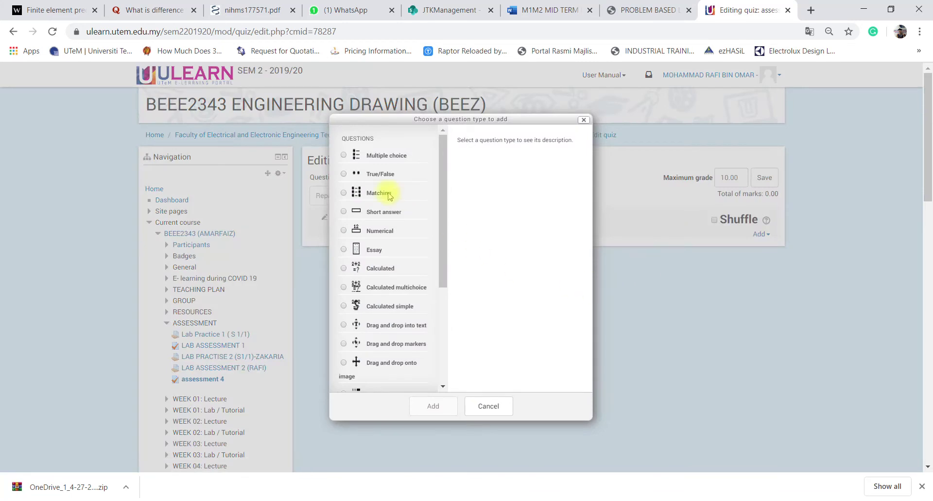
click(347, 155)
click(428, 403)
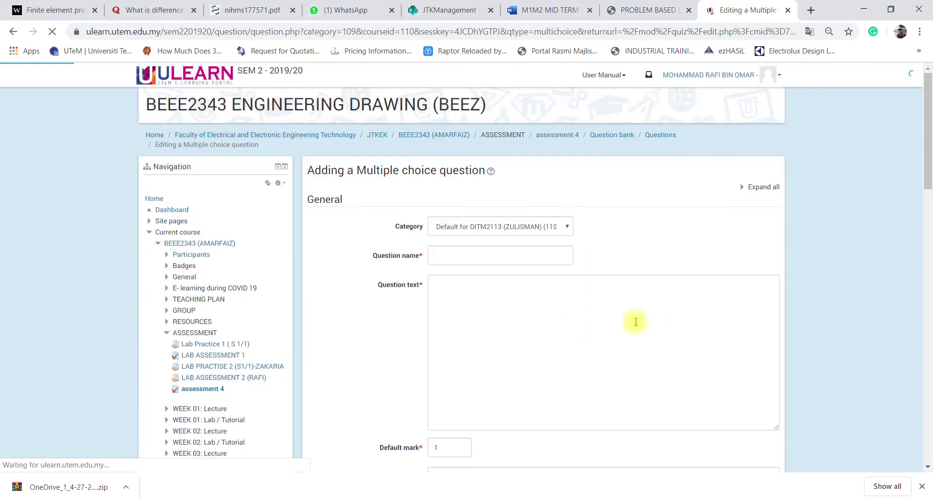
Step: Name the new question Q1 and enter the question text "SIAPA KJ JTKM"
click(532, 318)
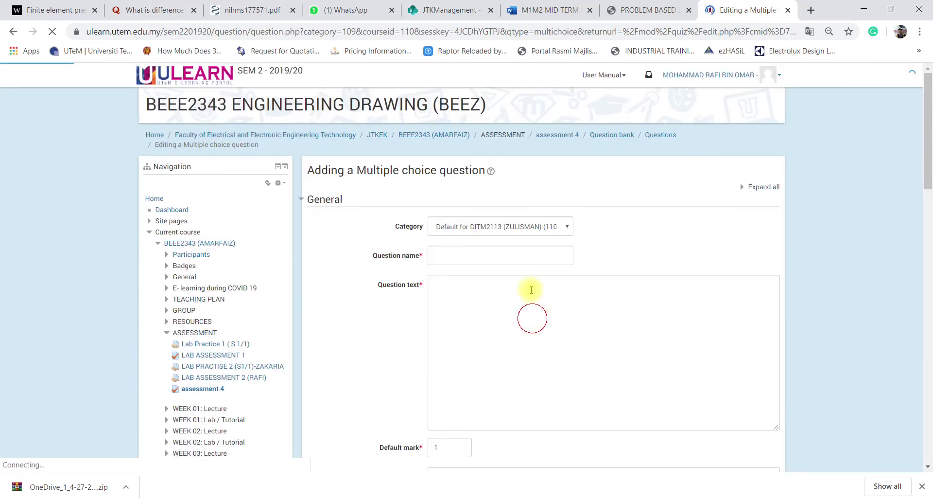
click(508, 259)
text(Q1)
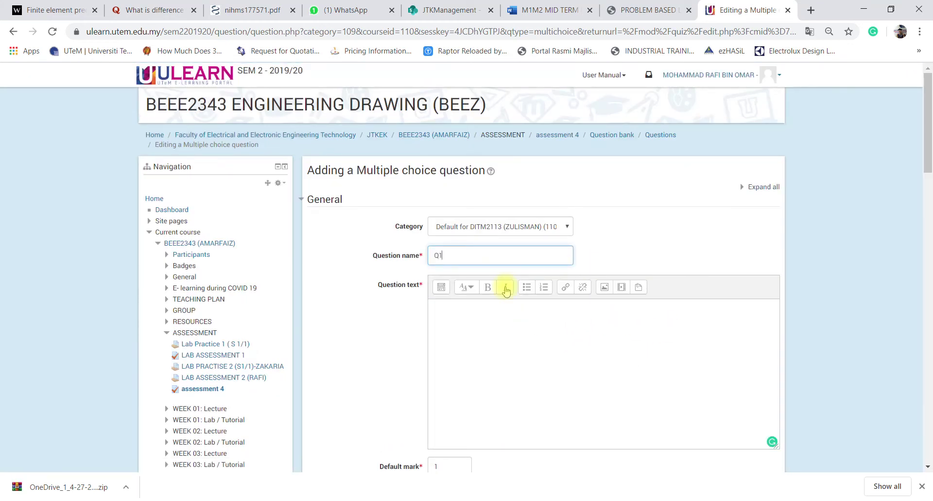
scroll(504, 290, down, 3)
click(506, 224)
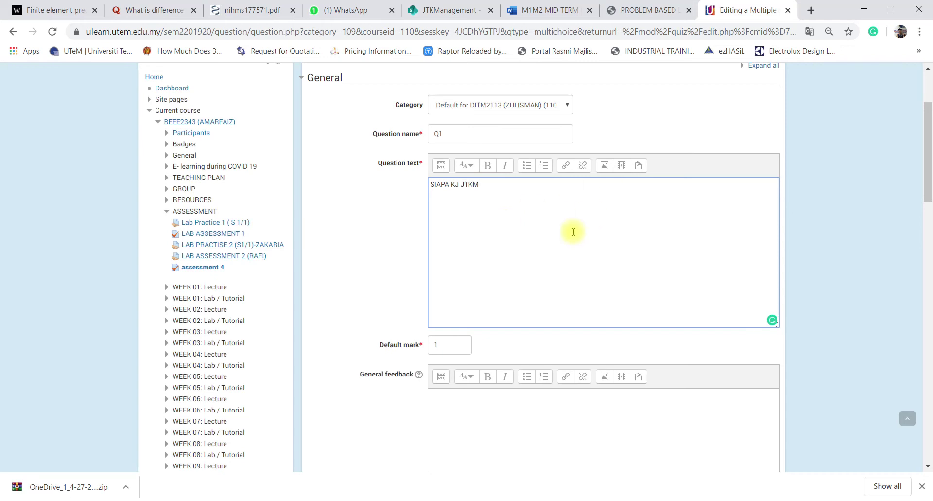
Step: Enter AAA, BB, CC and DD as answer choices 1 to 4 of question Q1
scroll(506, 223, down, 9)
click(445, 275)
text(AAA)
scroll(448, 323, down, 1)
click(452, 339)
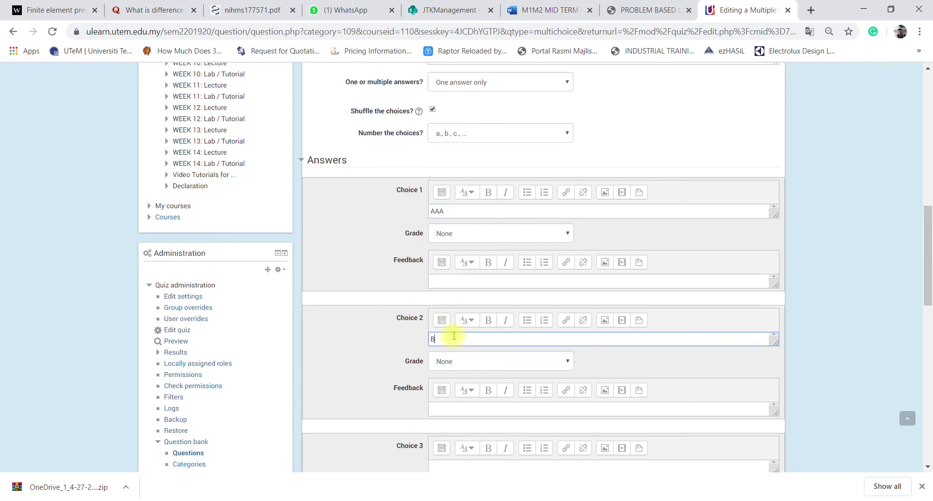
text(BB)
scroll(454, 337, down, 2)
click(448, 351)
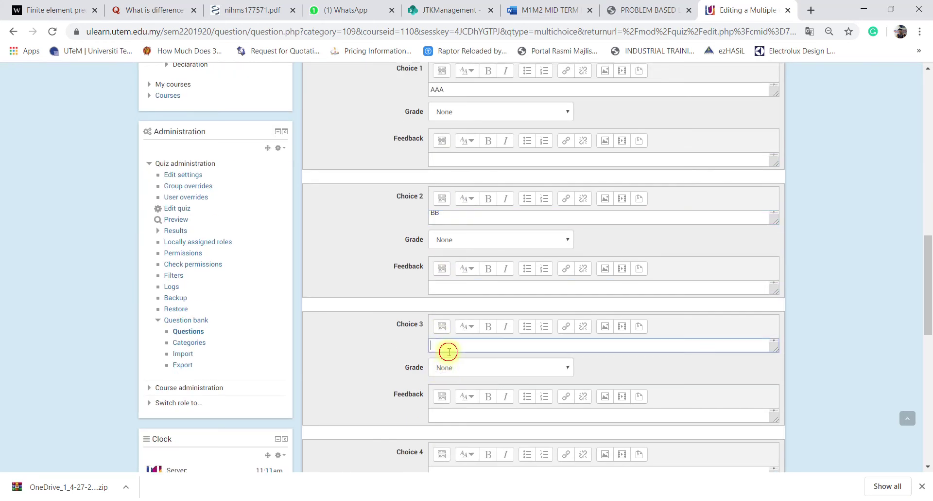
text(CC)
scroll(442, 365, down, 2)
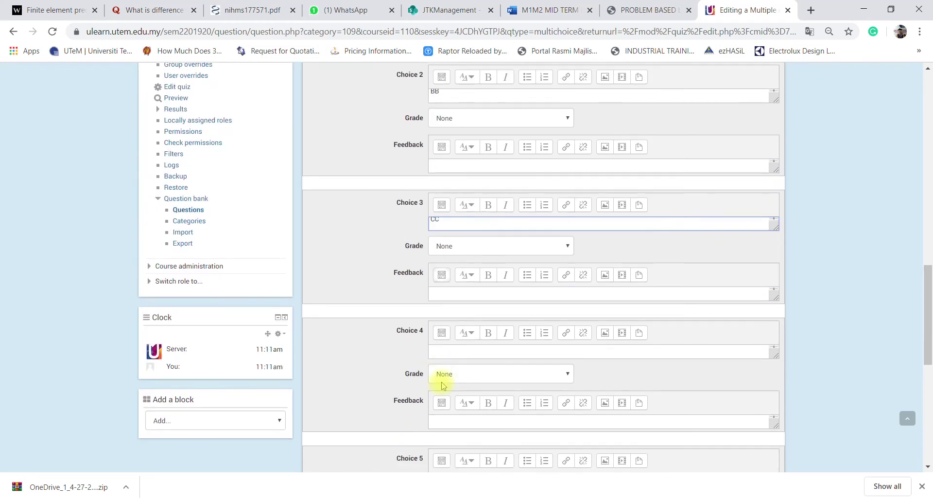
click(453, 355)
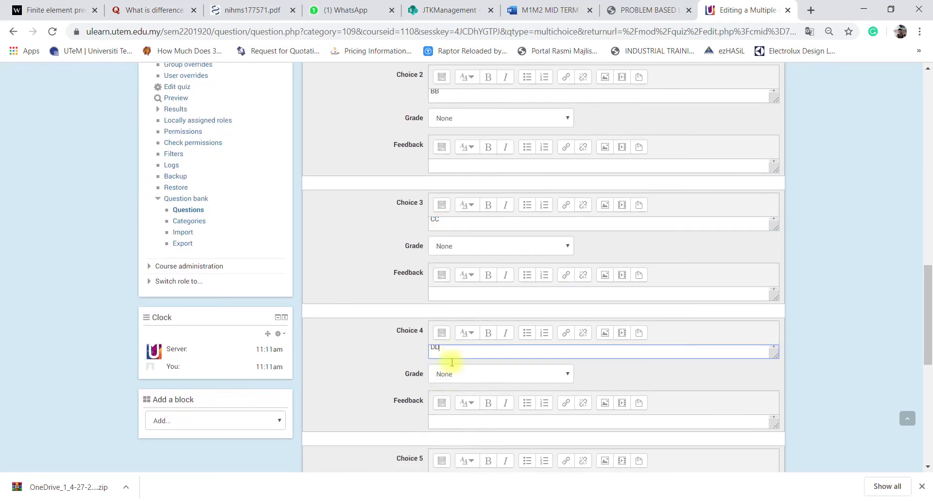
Step: Try to save question Q1 with no grade assigned to any of its choices
scroll(452, 362, down, 3)
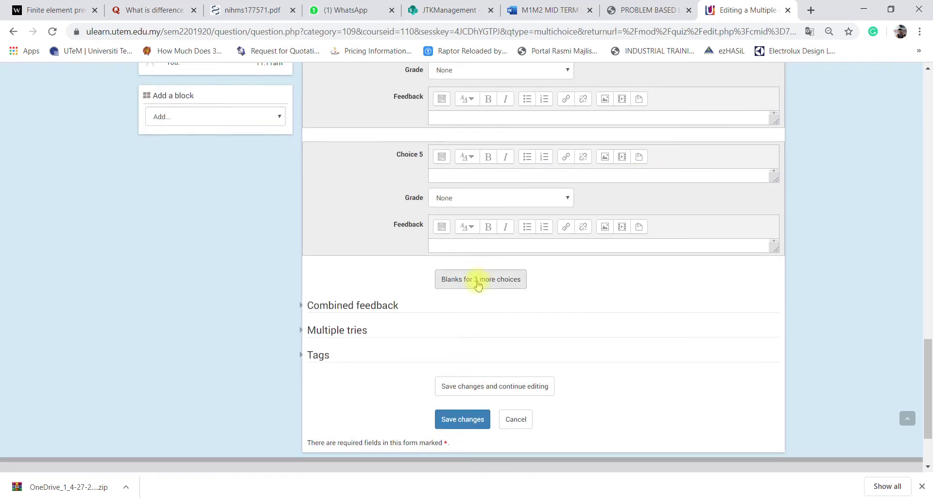
click(463, 394)
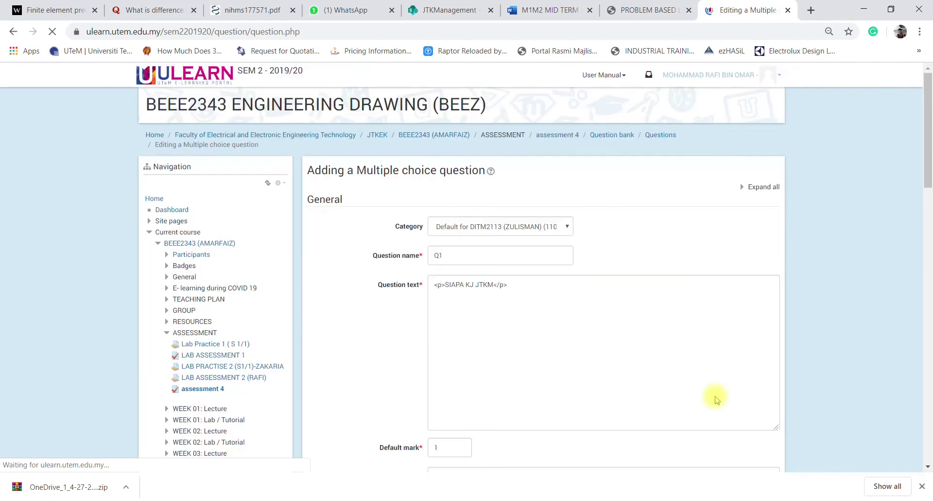
scroll(644, 347, down, 12)
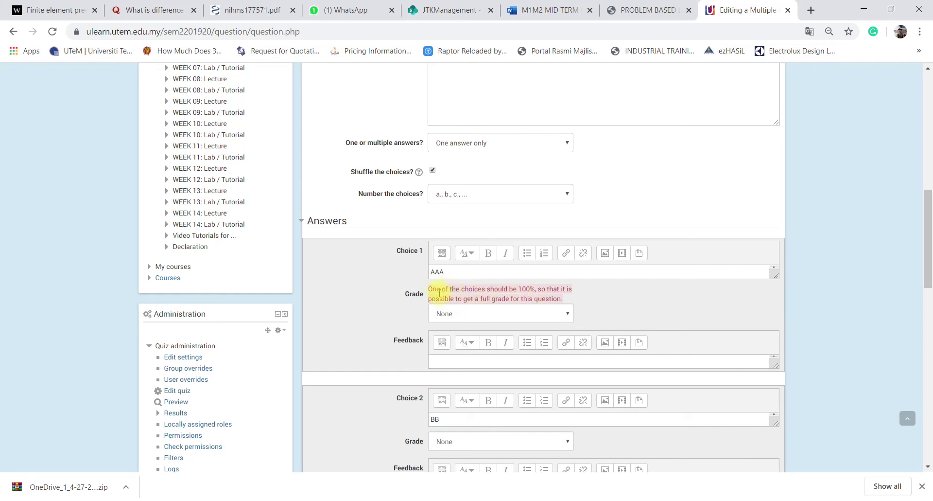
Step: Set the grade of choice 1 (AAA) to 100% and save question Q1
click(443, 314)
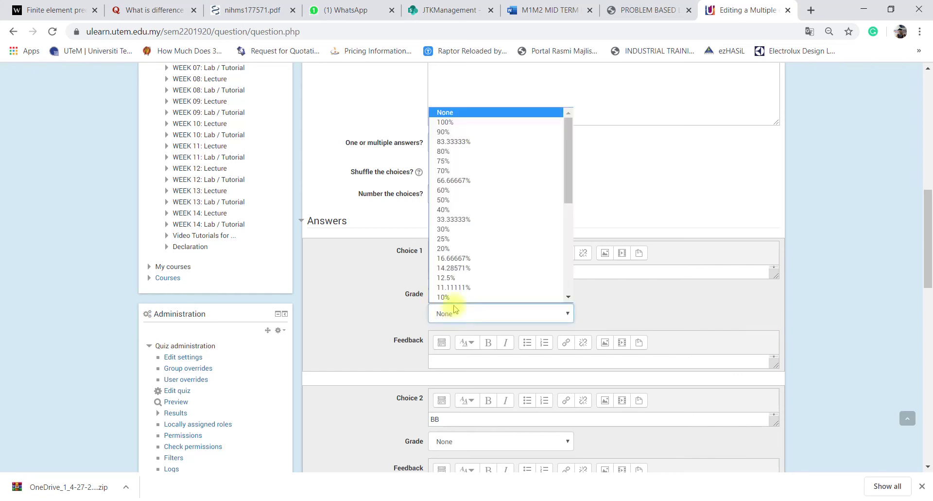
click(482, 123)
scroll(549, 331, down, 15)
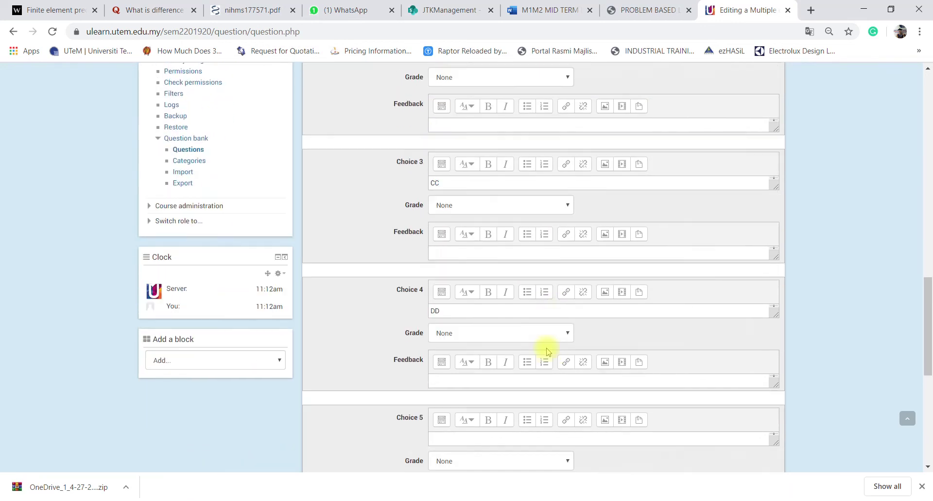
click(460, 372)
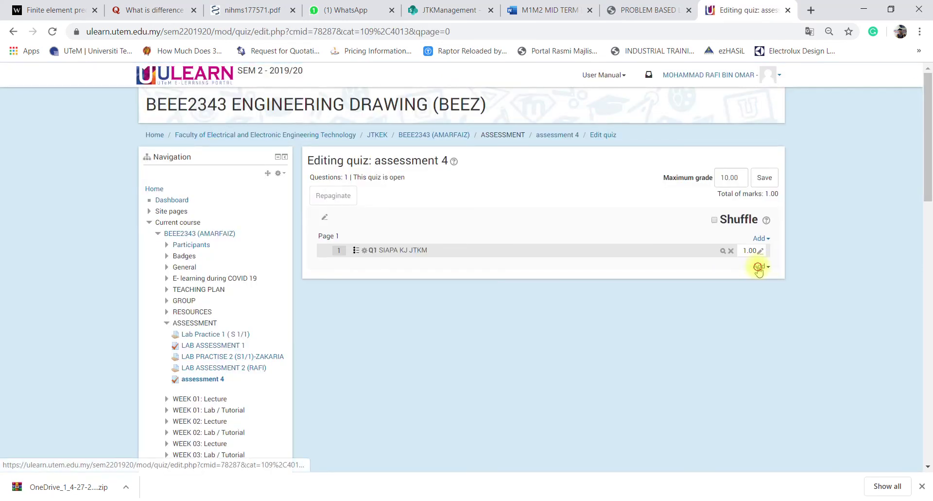
Step: Add another new Multiple choice question at the end of assessment 4
click(771, 265)
click(752, 207)
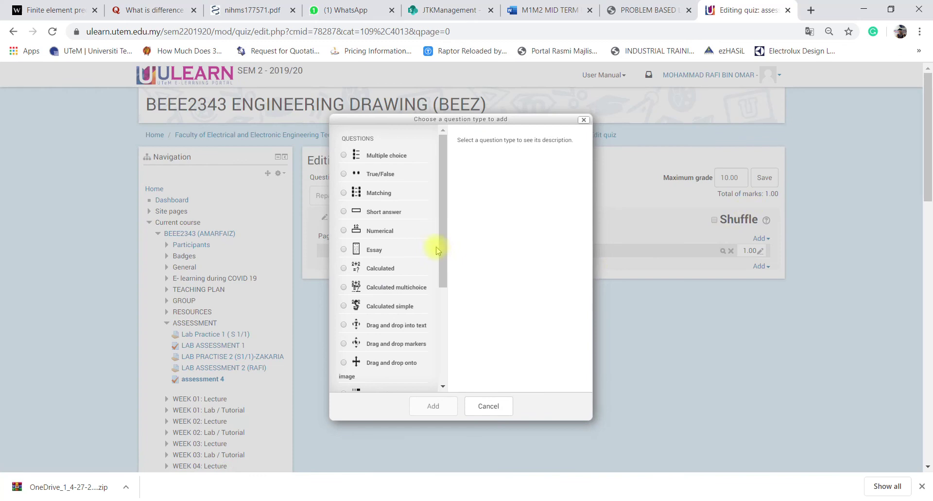
click(341, 154)
click(427, 403)
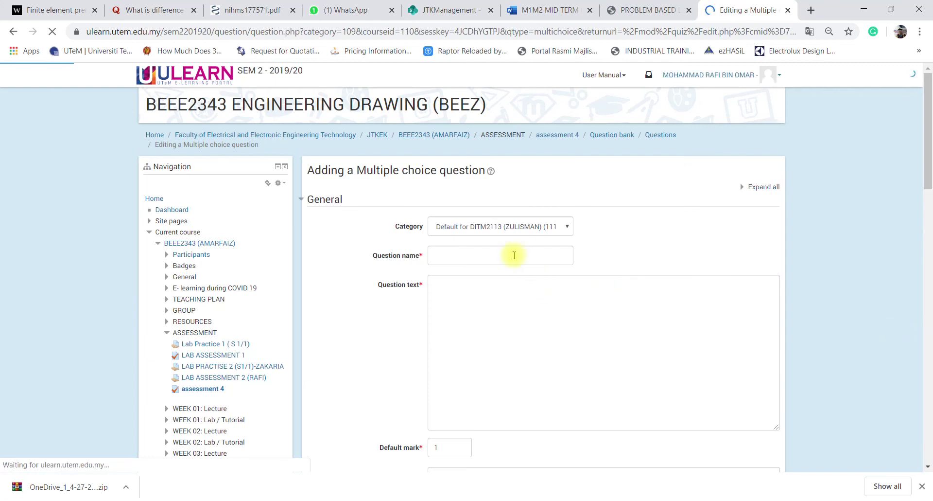
Step: Name the question Q2 and enter the question text "SIAPA DEKAN FTKMP"
click(499, 255)
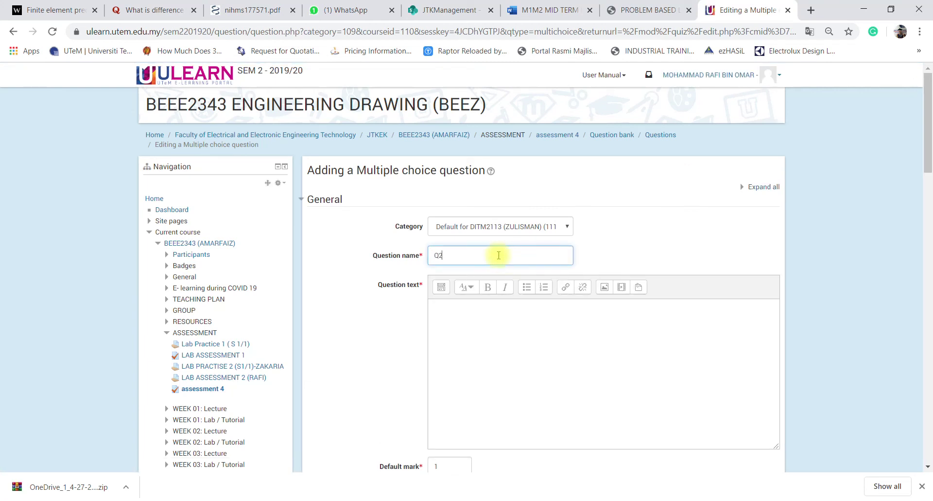
click(494, 313)
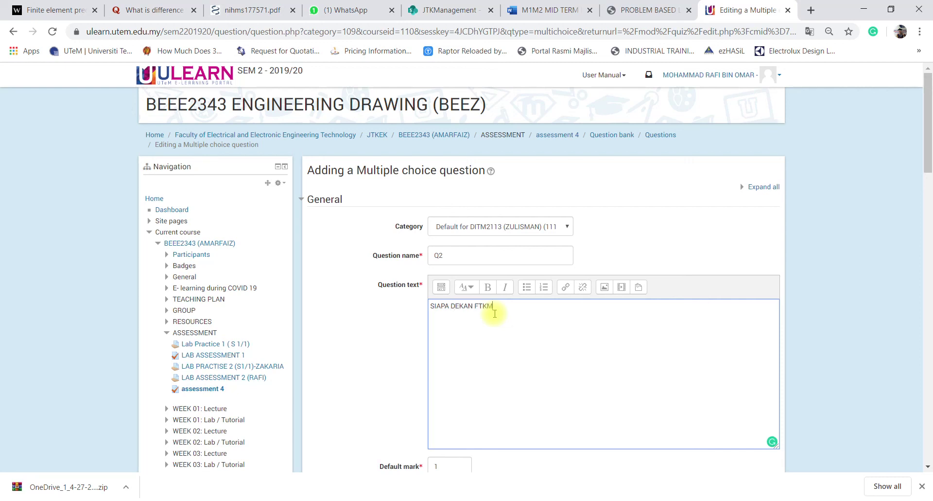
Step: Enter ASSS as choice 1 and CCC as choice 2 of question Q2, and fill in choice 3
scroll(494, 313, down, 11)
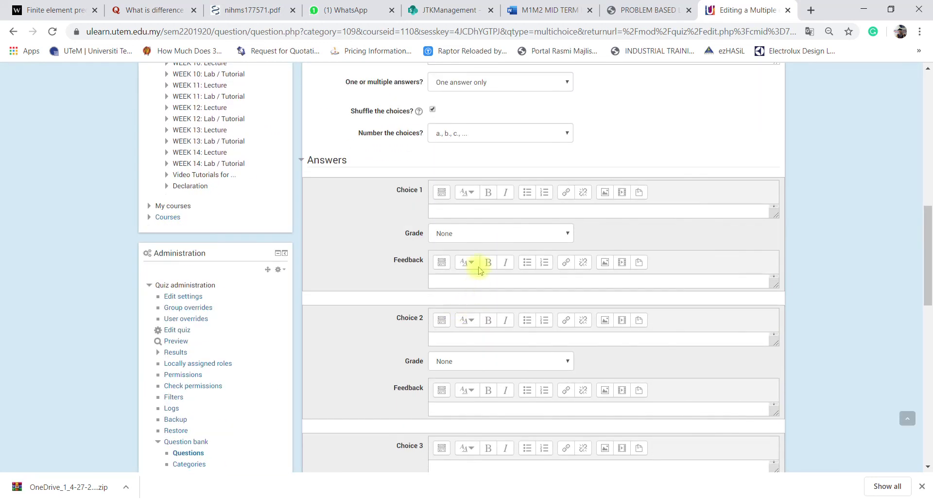
click(465, 212)
text(ASSS)
click(450, 340)
text(CCC)
scroll(451, 345, down, 3)
click(457, 345)
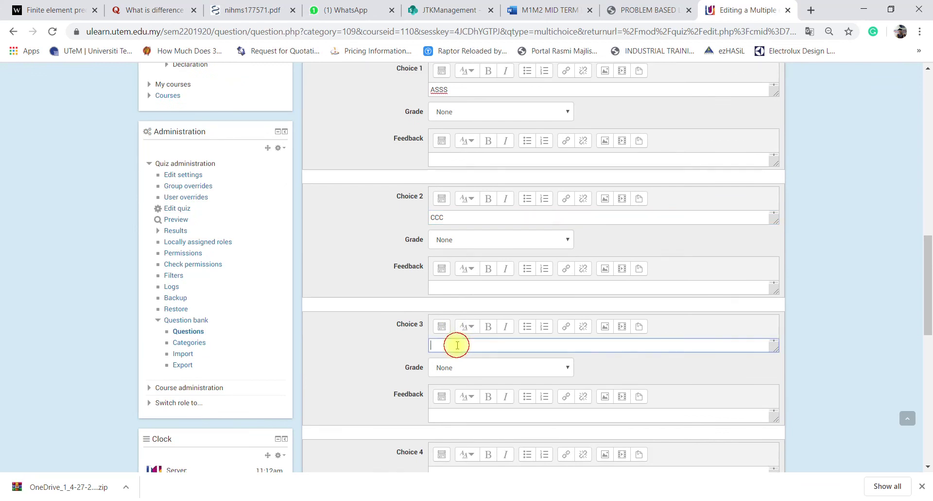
Step: Set the grade of choice 3 to 100% and save question Q2
click(462, 366)
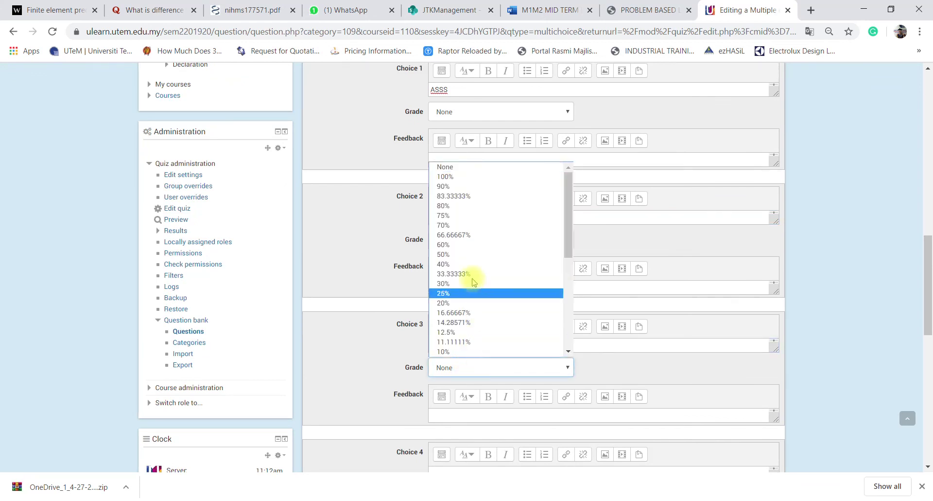
click(454, 179)
scroll(475, 265, down, 7)
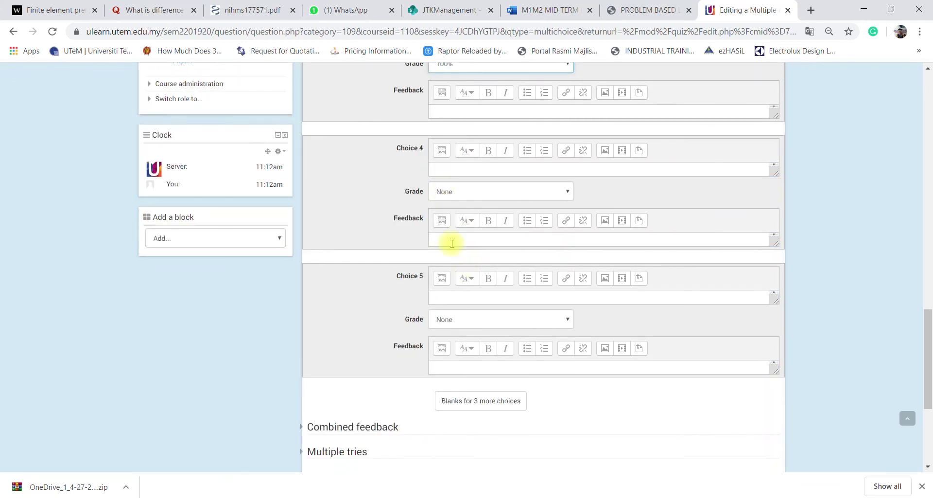
scroll(474, 391, down, 4)
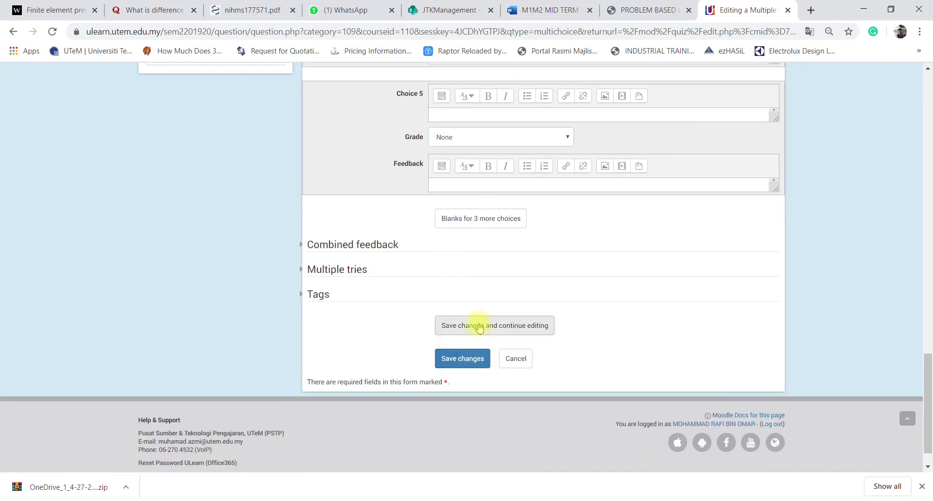
key(Return)
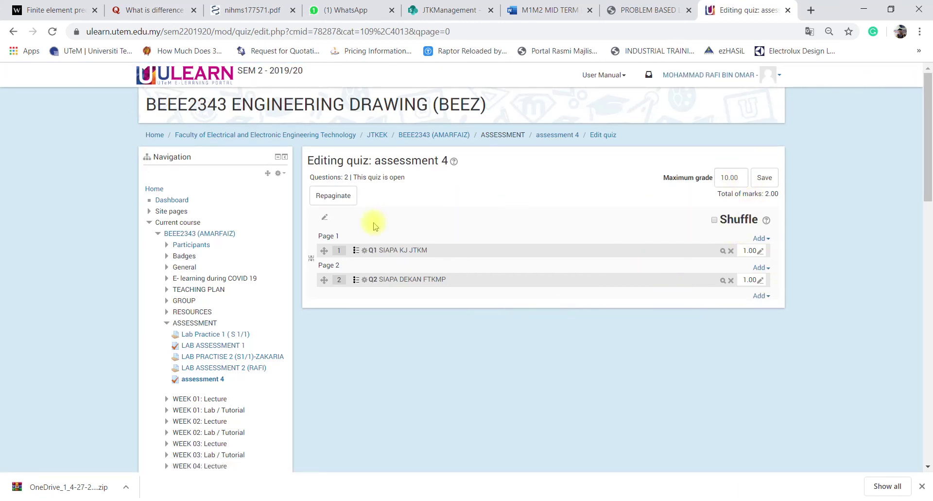
Step: Turn on question shuffling for assessment 4
click(714, 221)
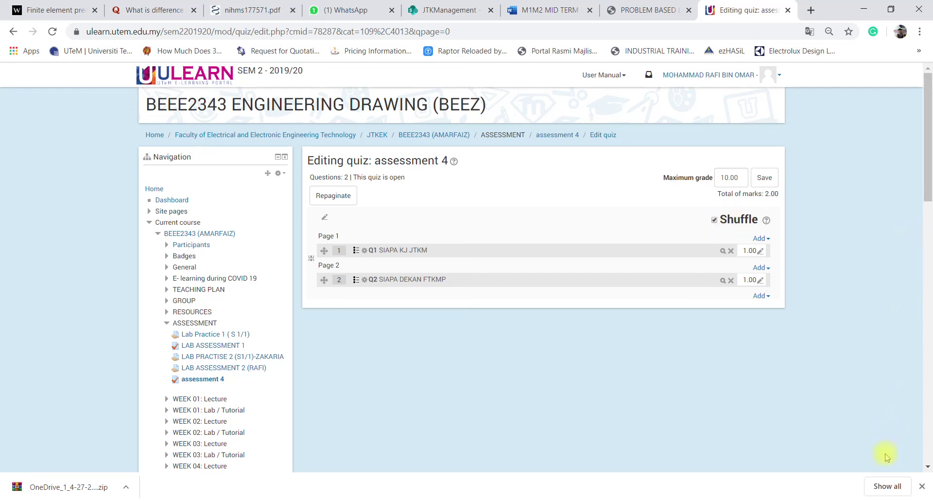